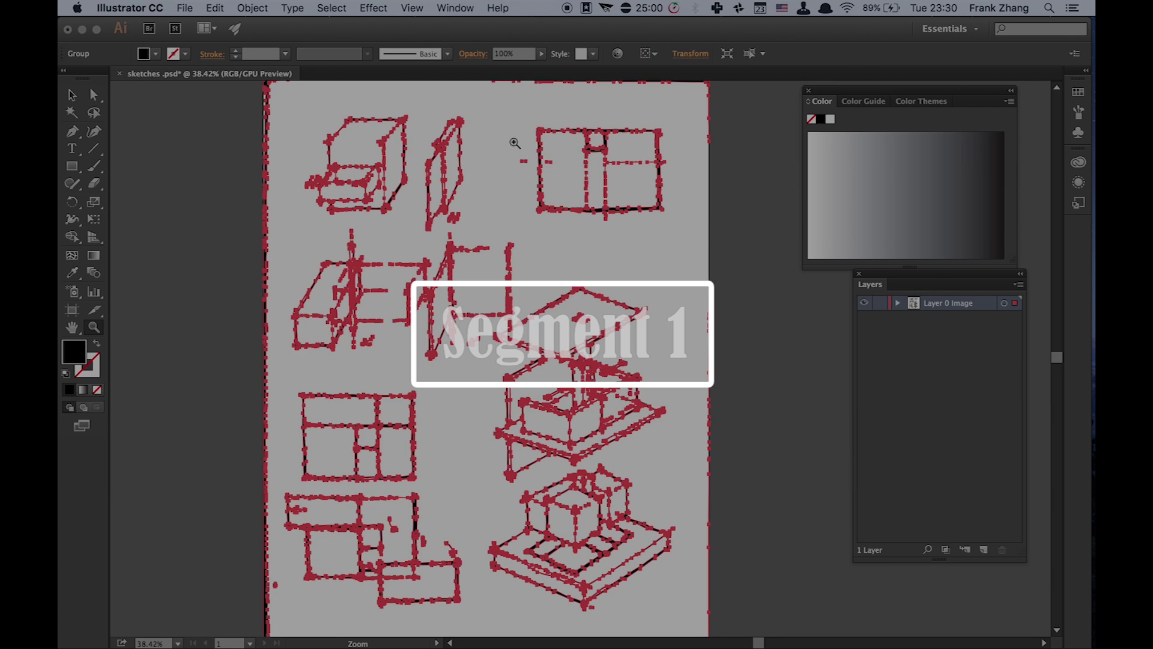
# Rename the traced layer to 'content layer' and lock it
pyautogui.click(219, 120)
pyautogui.scroll(5, 399, 108)
pyautogui.click(399, 108)
pyautogui.scroll(-3, 587, 516)
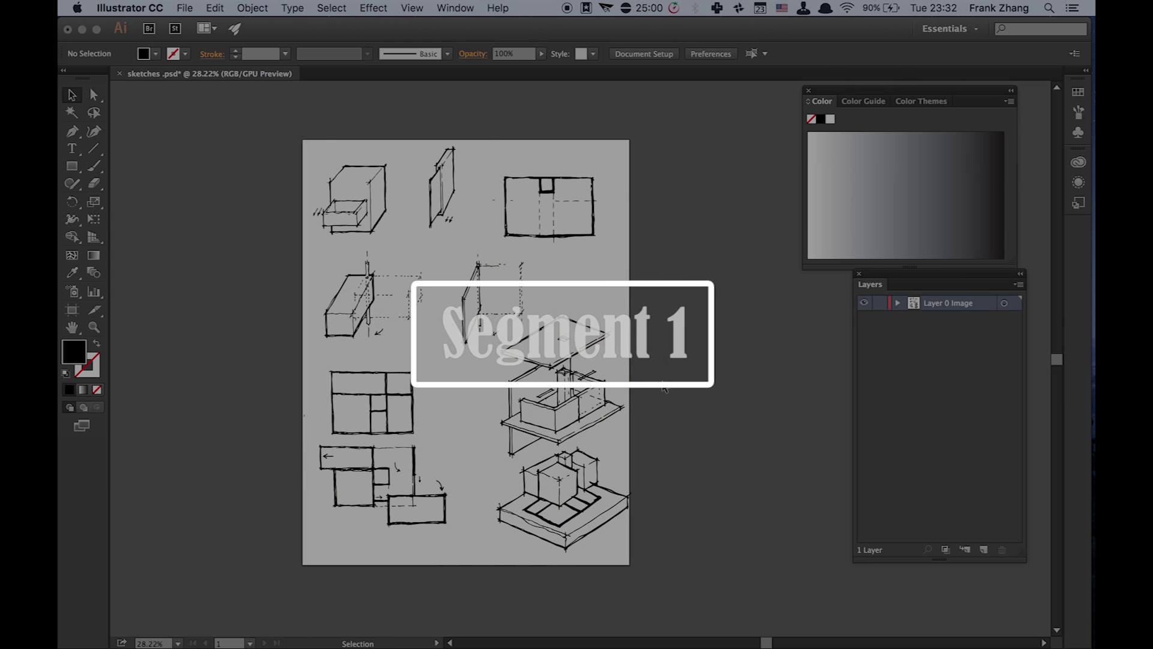
pyautogui.scroll(-1, 664, 388)
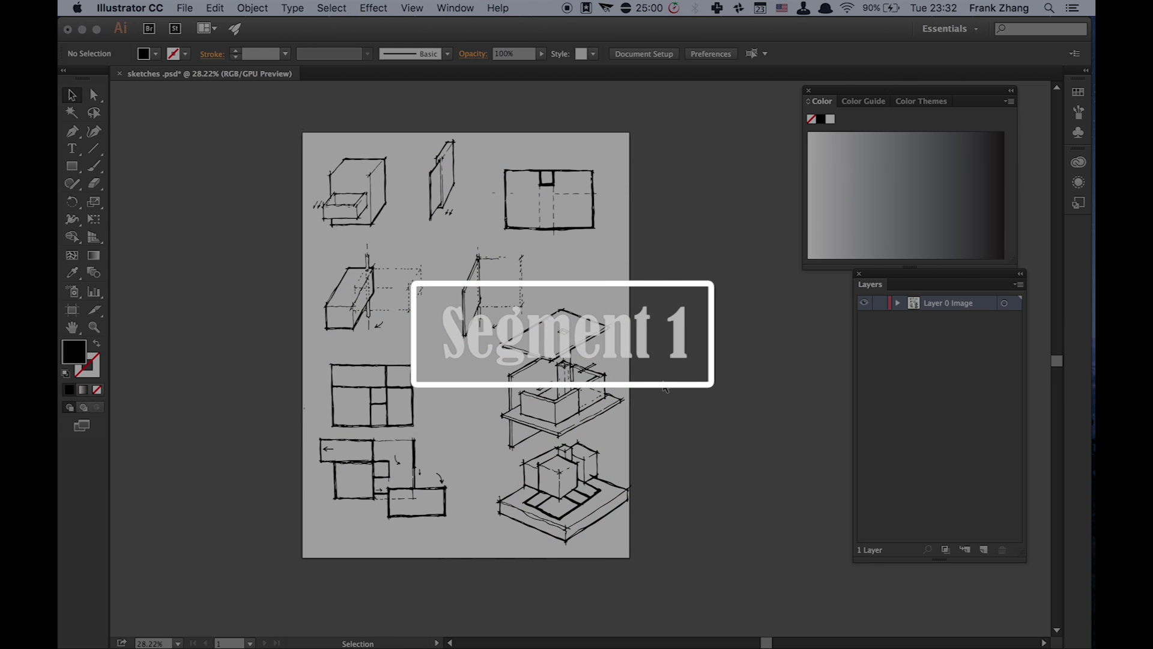
pyautogui.doubleClick(949, 303)
pyautogui.write('content layer')
pyautogui.press('Return')
pyautogui.click(808, 90)
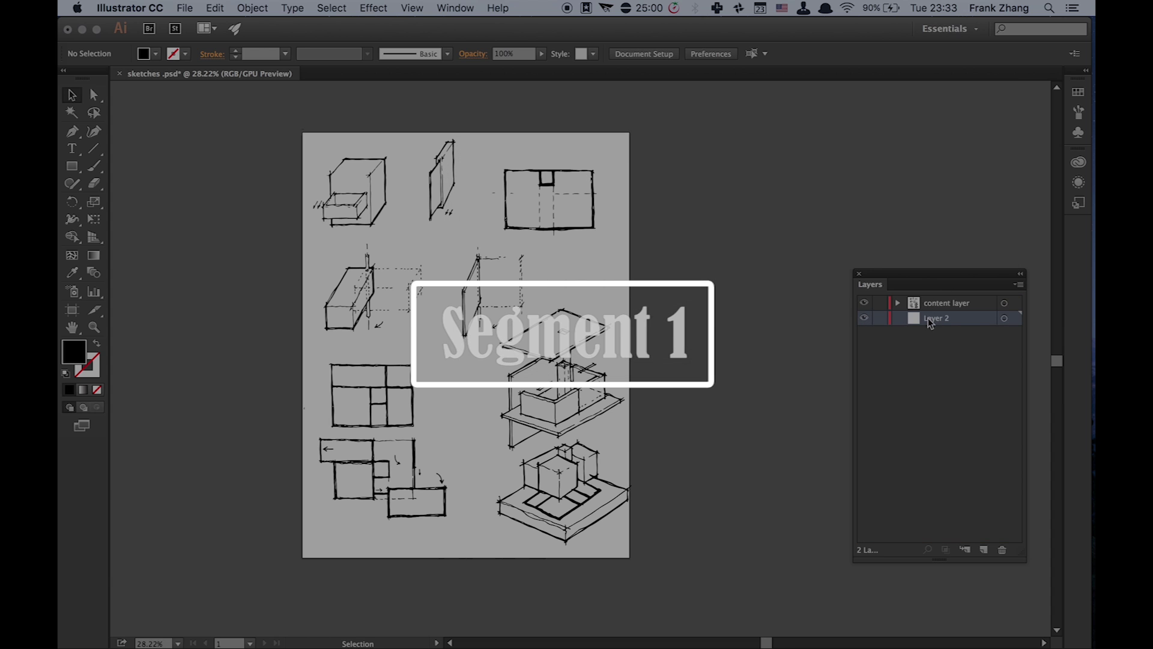
pyautogui.click(879, 302)
# Add a new layer and draw a black-filled rectangle covering the whole artboard
pyautogui.click(917, 318)
pyautogui.doubleClick(73, 352)
pyautogui.press('Return')
pyautogui.press('m')
pyautogui.moveTo(302, 132); pyautogui.dragTo(629, 558)
pyautogui.press('z')
pyautogui.click(603, 222)
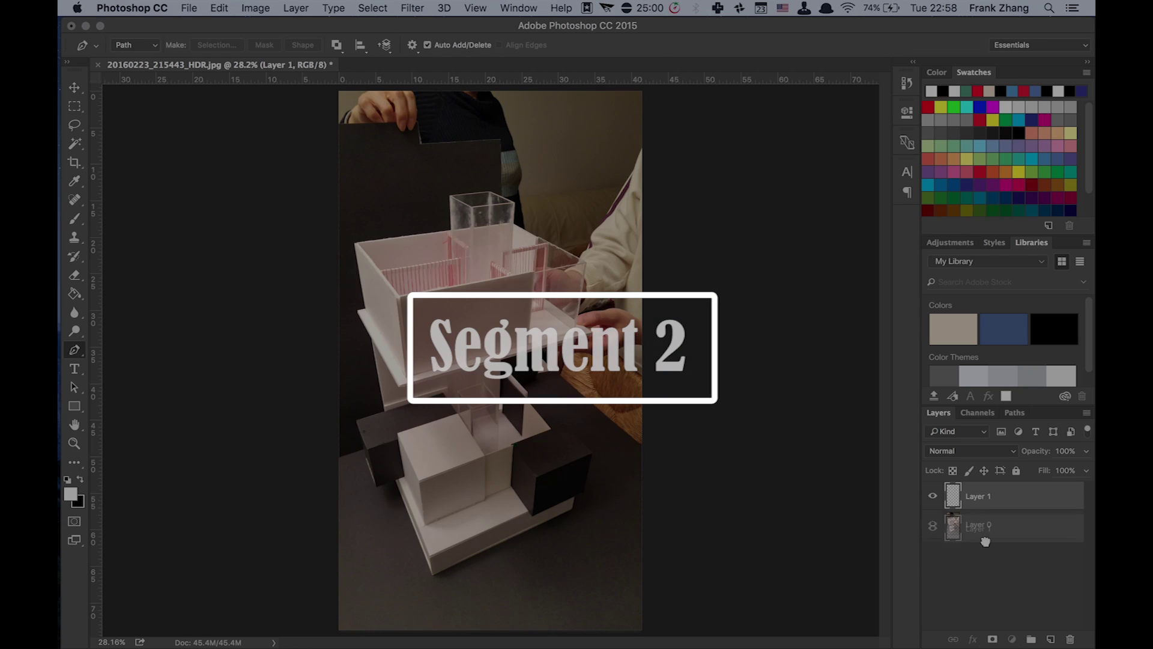
# Place the black image as Layer 1 below the model photo and enlarge it to 121.9% to fill the canvas
pyautogui.moveTo(517, 312); pyautogui.dragTo(543, 337)
pyautogui.moveTo(979, 523); pyautogui.dragTo(979, 490)
pyautogui.press('cmd+v')
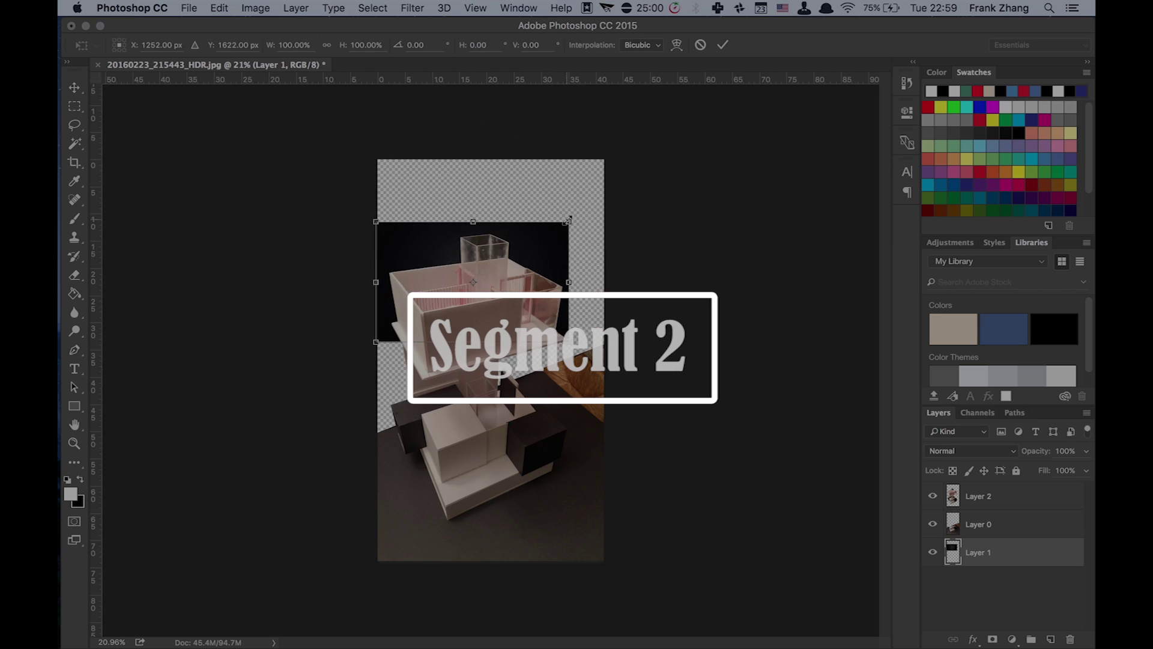
pyautogui.moveTo(628, 295); pyautogui.dragTo(600, 269)
pyautogui.press('Return')
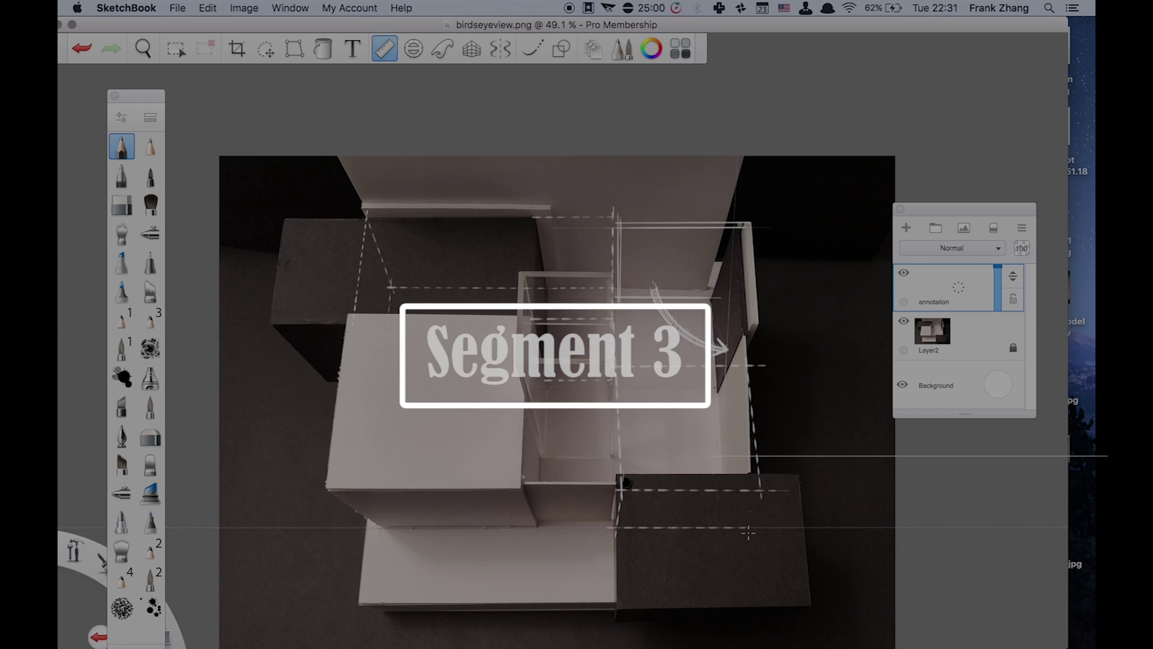
# Draw a hatched curved arrow beside the model using the ruler and ellipse guides, then lasso-select it
pyautogui.press('r')
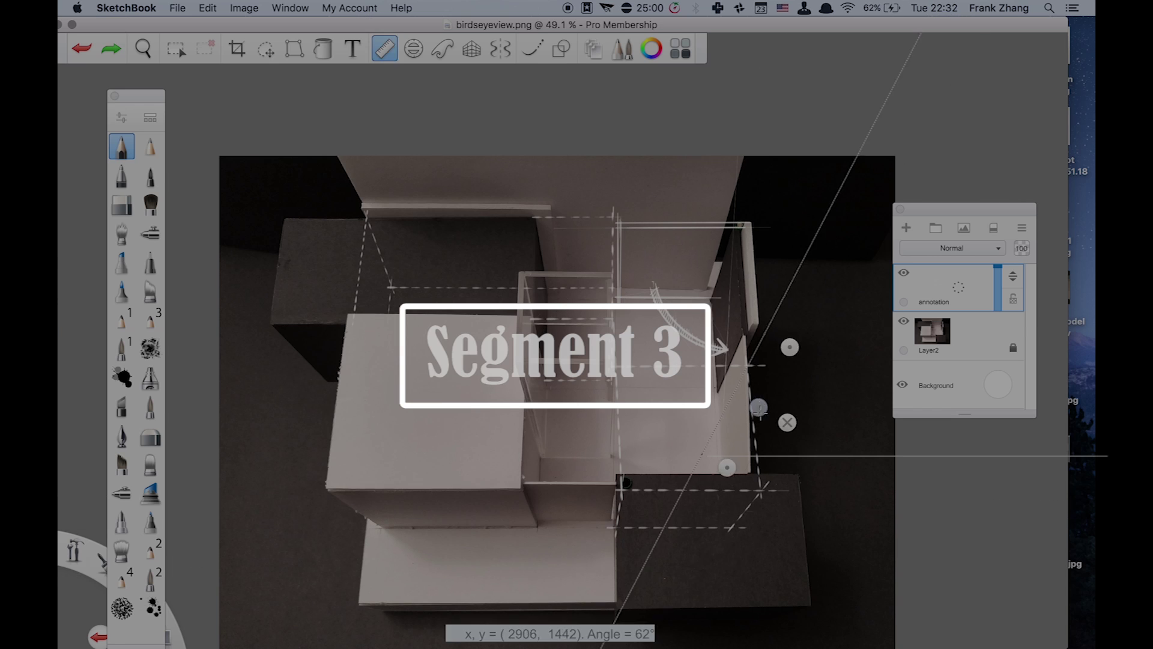
pyautogui.moveTo(788, 422); pyautogui.dragTo(833, 460)
pyautogui.press('e')
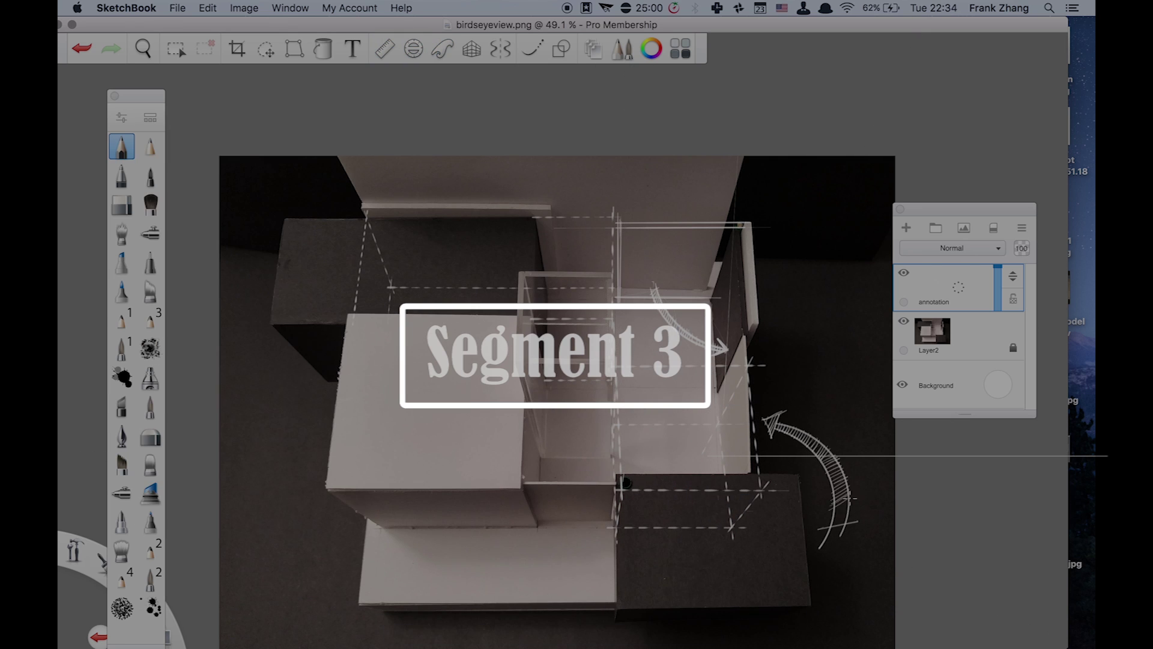
pyautogui.moveTo(241, 277); pyautogui.dragTo(310, 280)
pyautogui.click(265, 48)
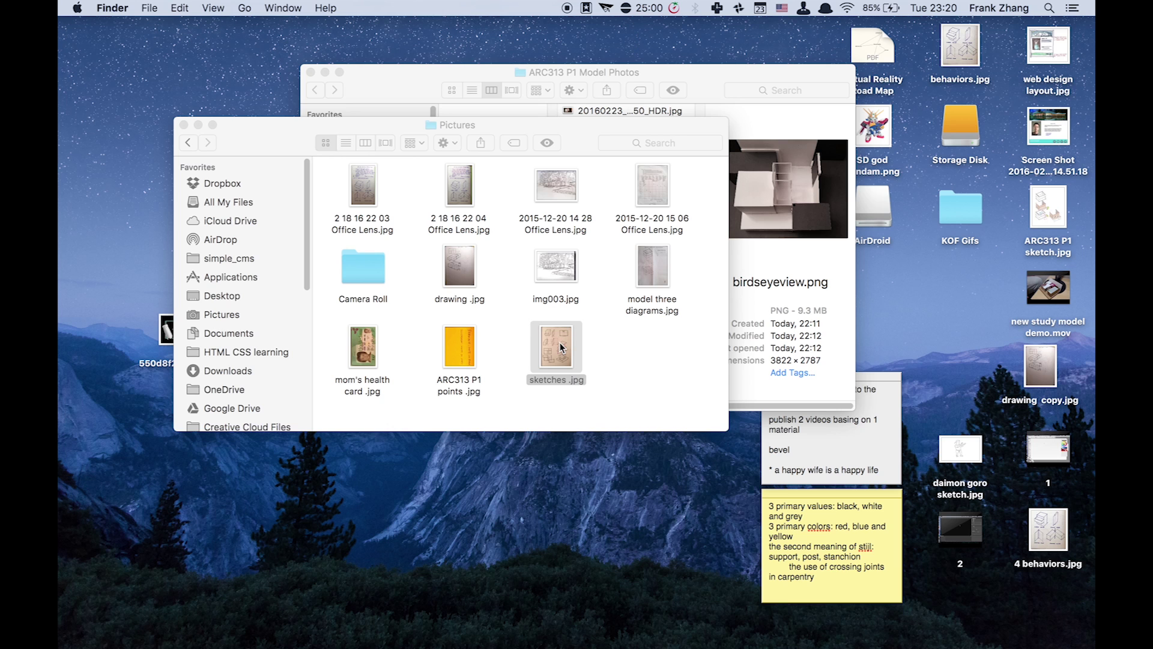
# Preview sketches .jpg, then open it with Adobe Photoshop CC 2015
pyautogui.press('space')
pyautogui.press('space')
pyautogui.rightClick(560, 348)
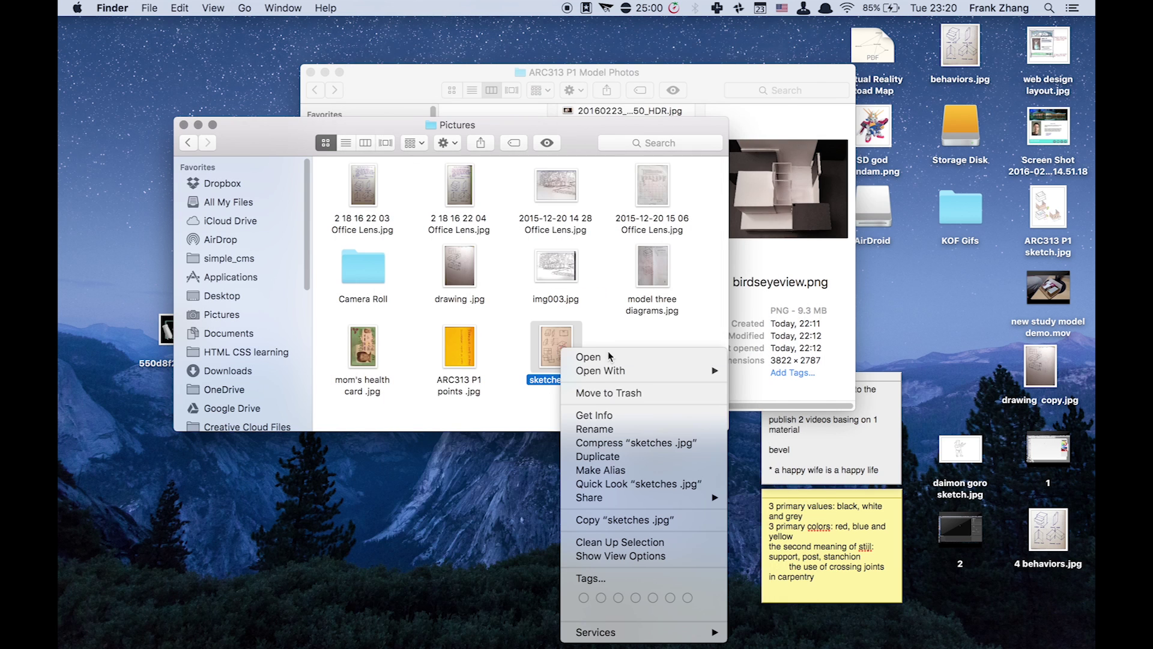
pyautogui.moveTo(622, 368)
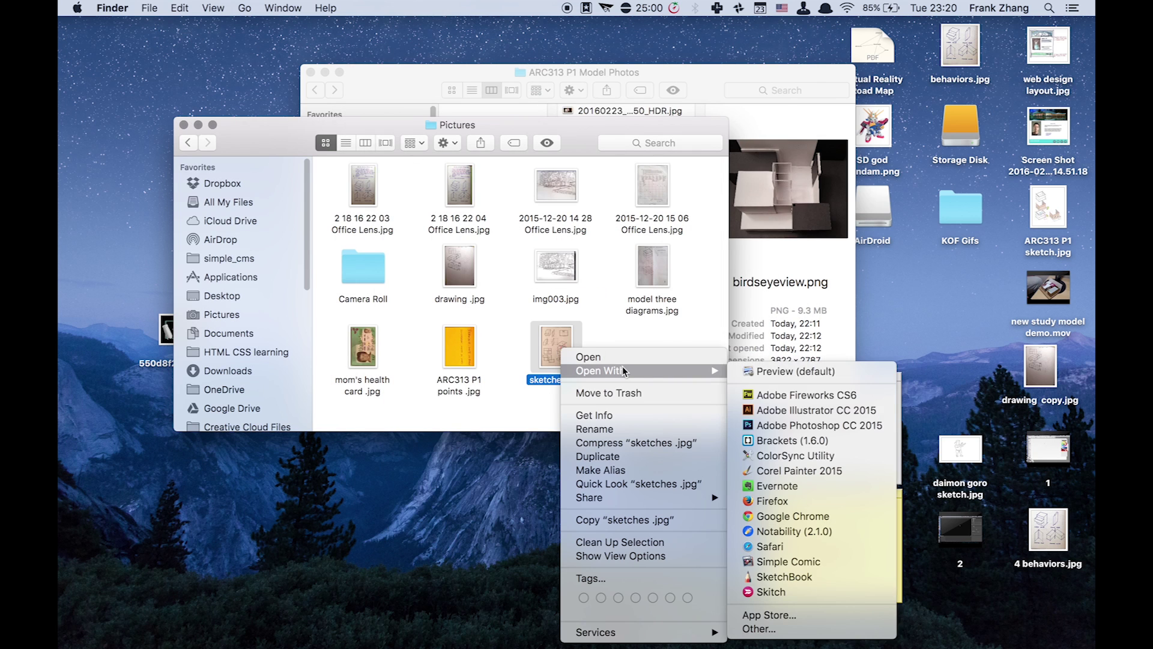
pyautogui.click(796, 425)
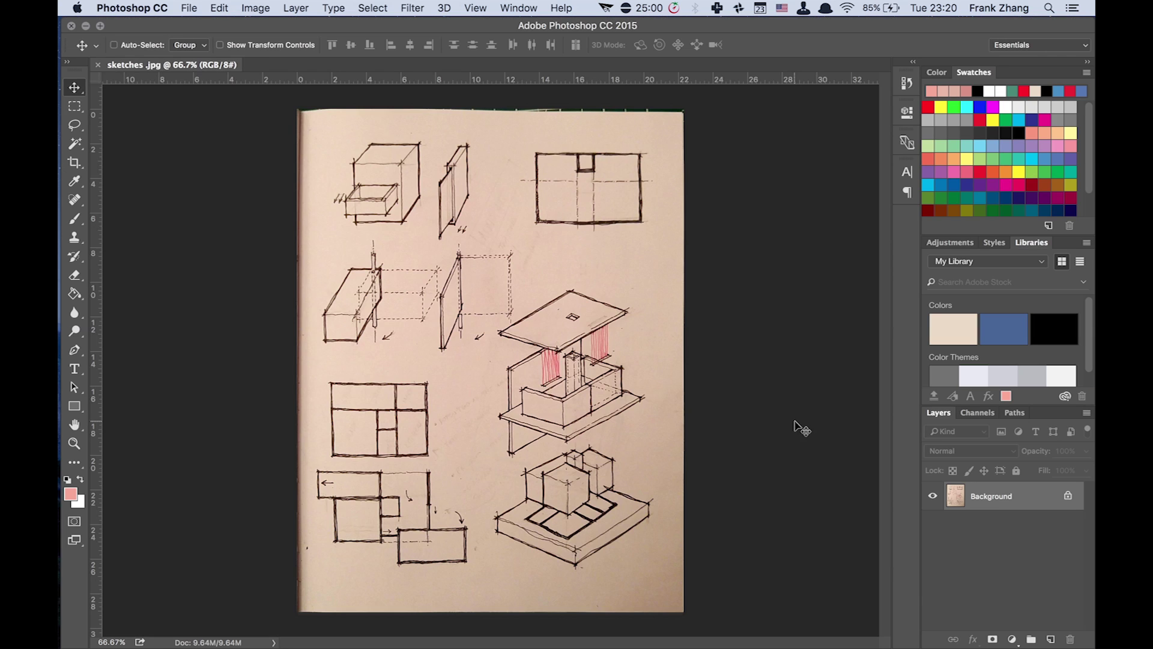
# Unlock the Background layer as Layer 0 and desaturate the sketch page to greyscale
pyautogui.click(1068, 496)
pyautogui.press('w')
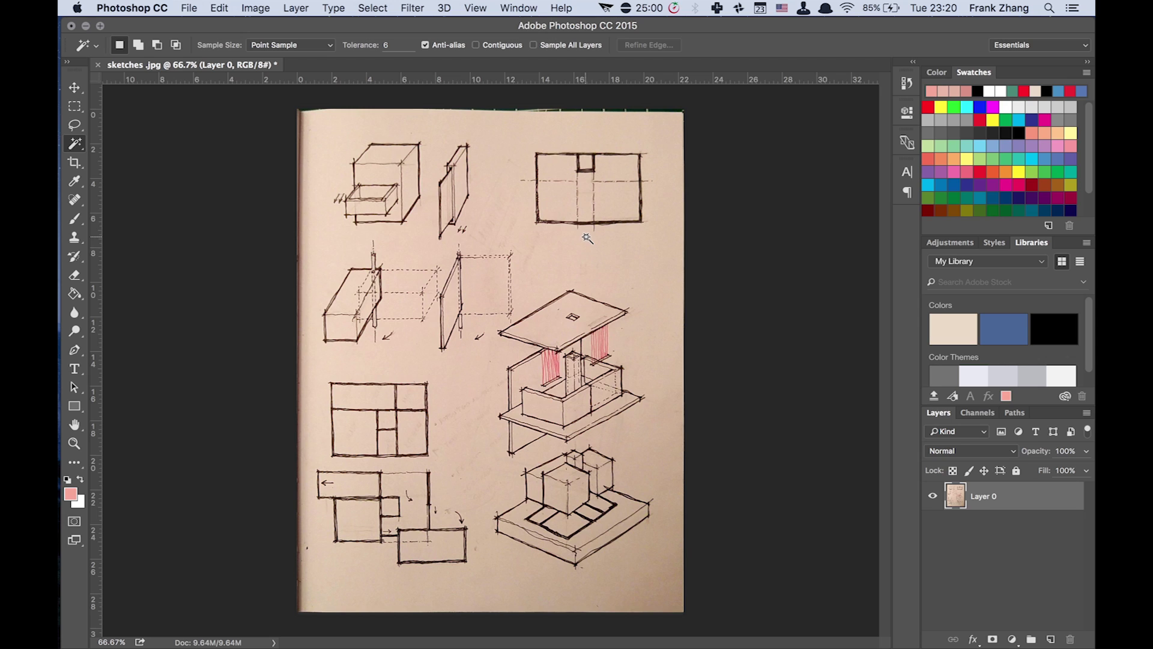
pyautogui.rightClick(82, 147)
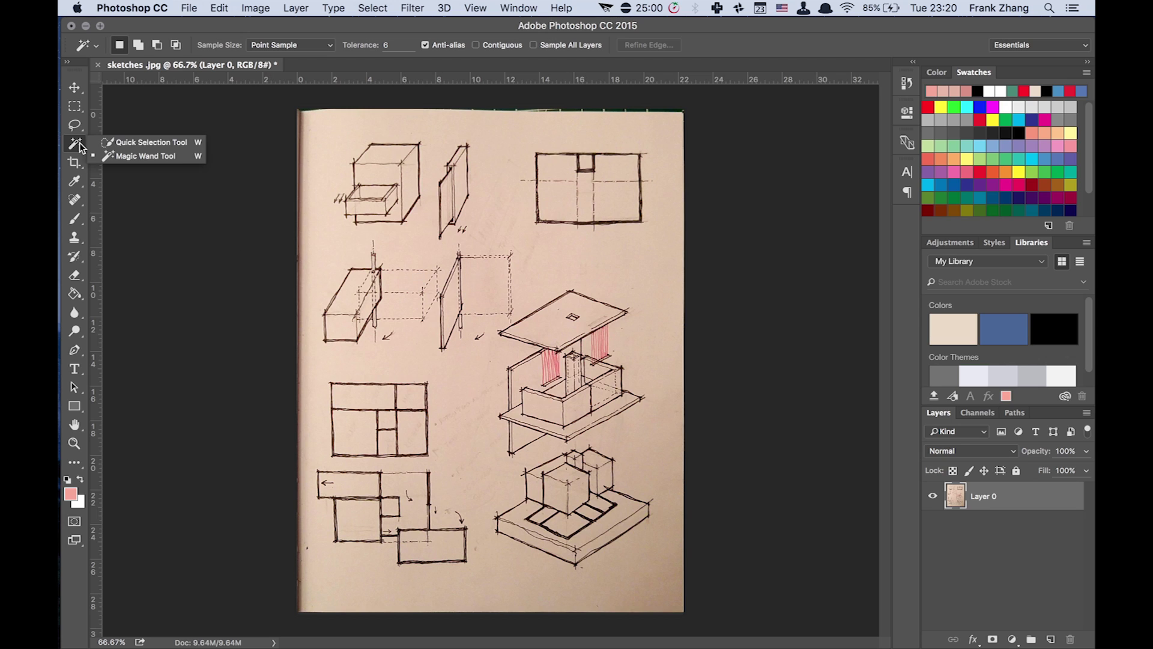
pyautogui.click(144, 142)
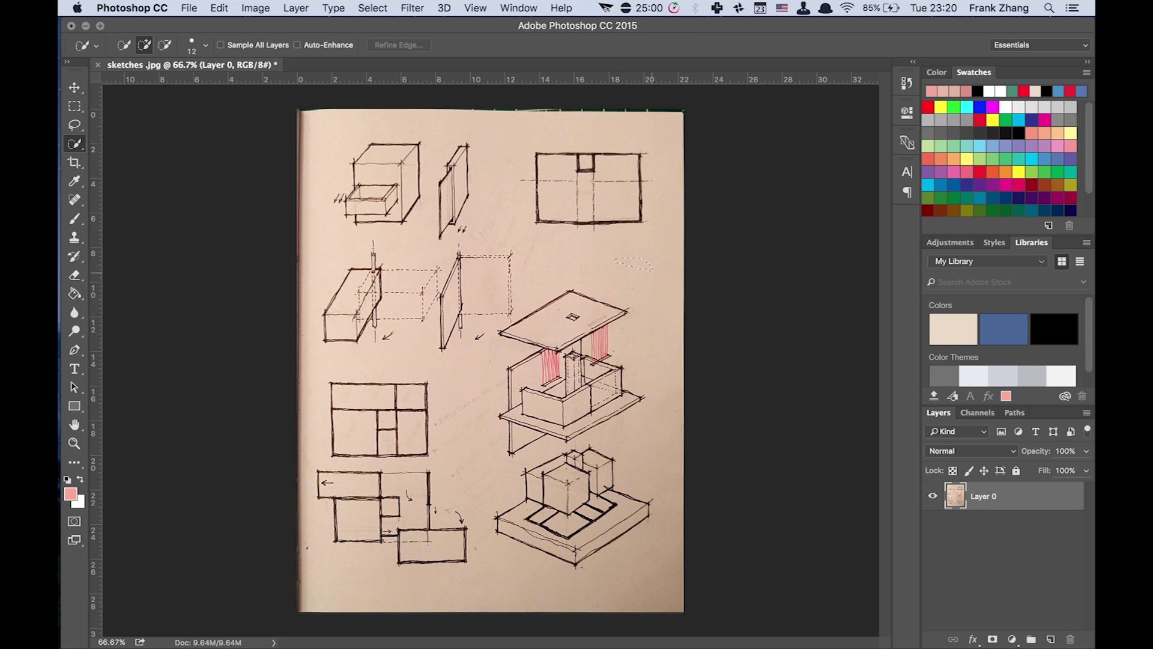
pyautogui.click(256, 8)
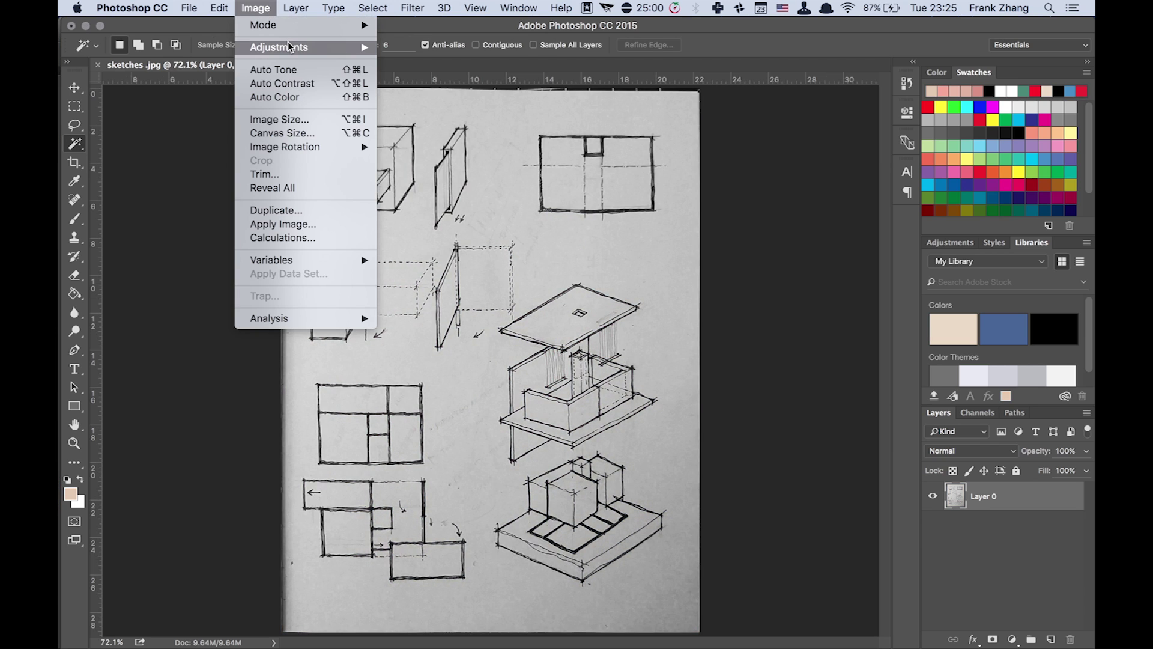
pyautogui.moveTo(287, 41)
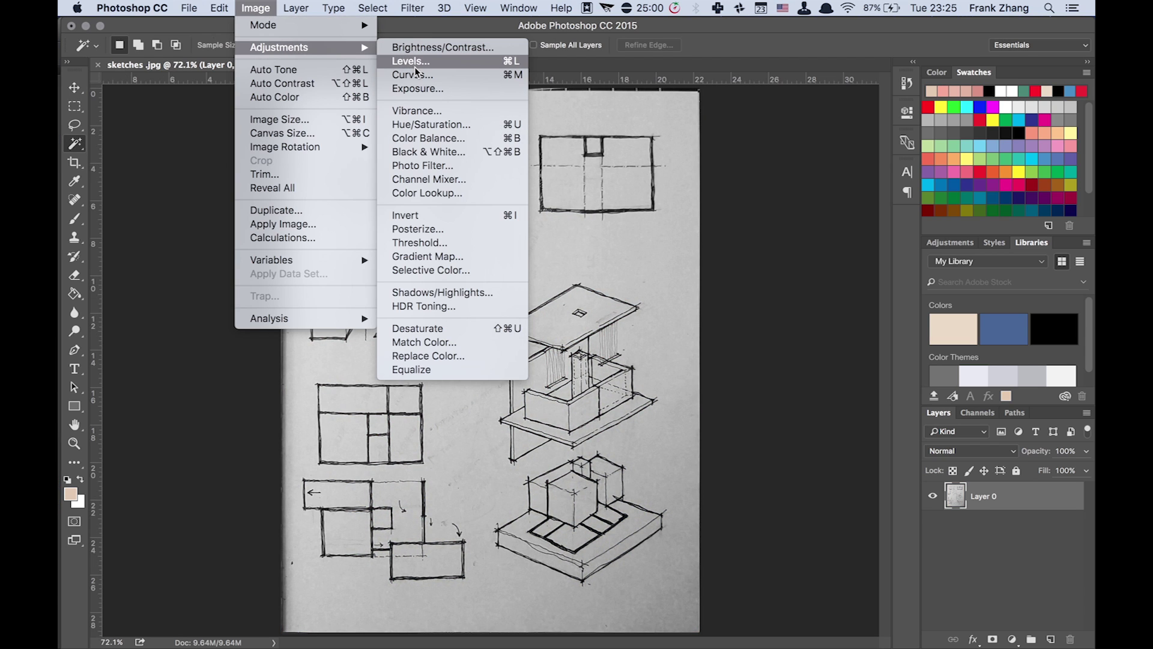
pyautogui.press('Escape')
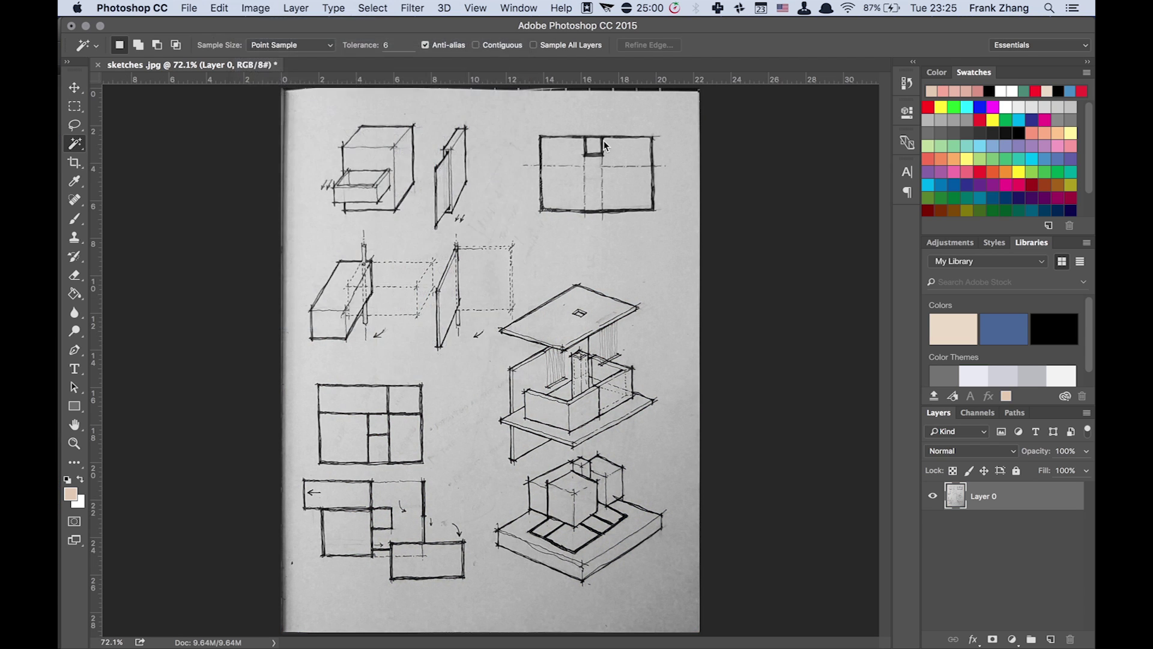
pyautogui.hotkey('ctrl', 'm')
# Apply a Curves adjustment lifting input 123 to output 197 to whiten the paper
pyautogui.moveTo(756, 233); pyautogui.dragTo(939, 271)
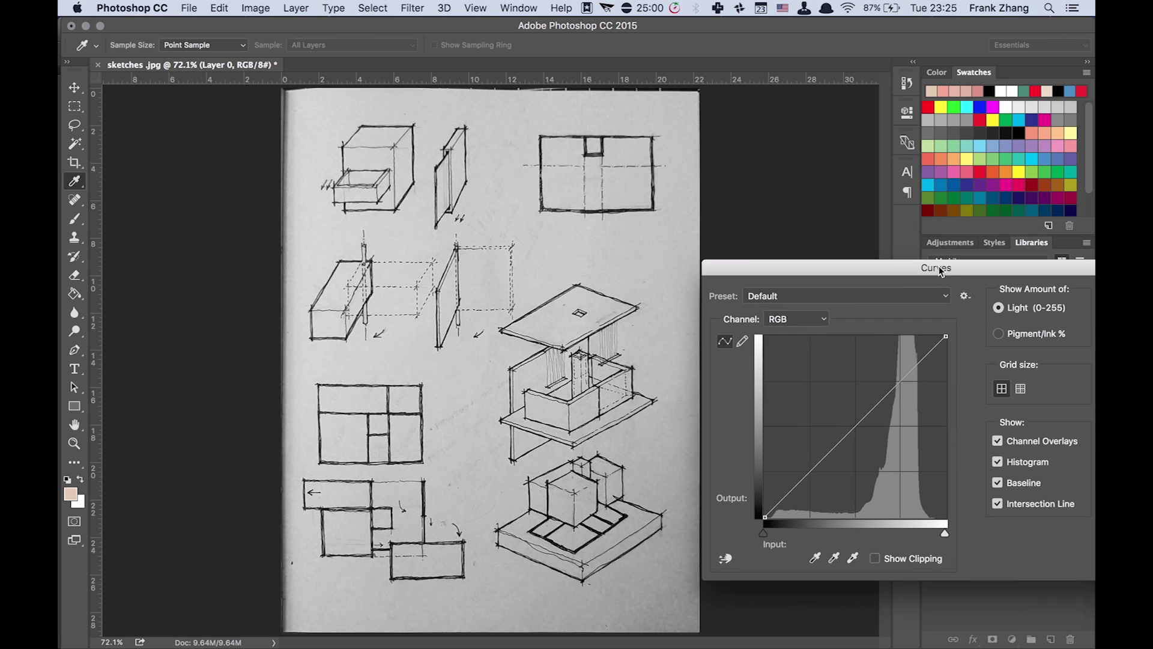
pyautogui.click(854, 431)
pyautogui.moveTo(854, 432); pyautogui.dragTo(853, 377)
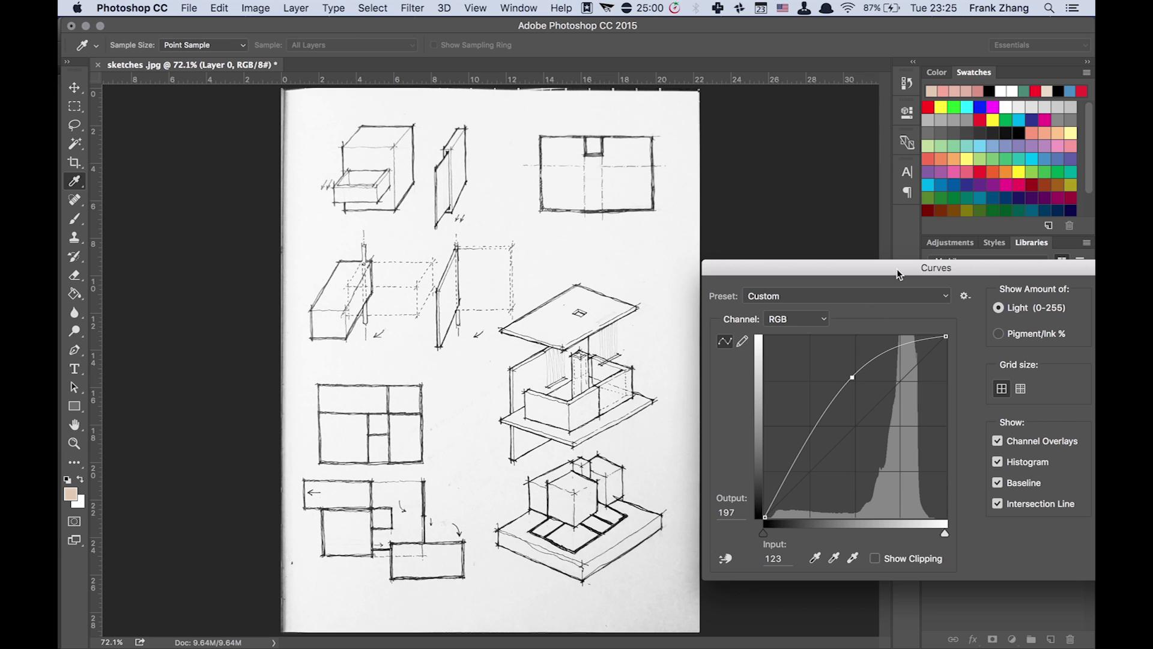
pyautogui.moveTo(896, 268); pyautogui.dragTo(747, 288)
pyautogui.click(983, 316)
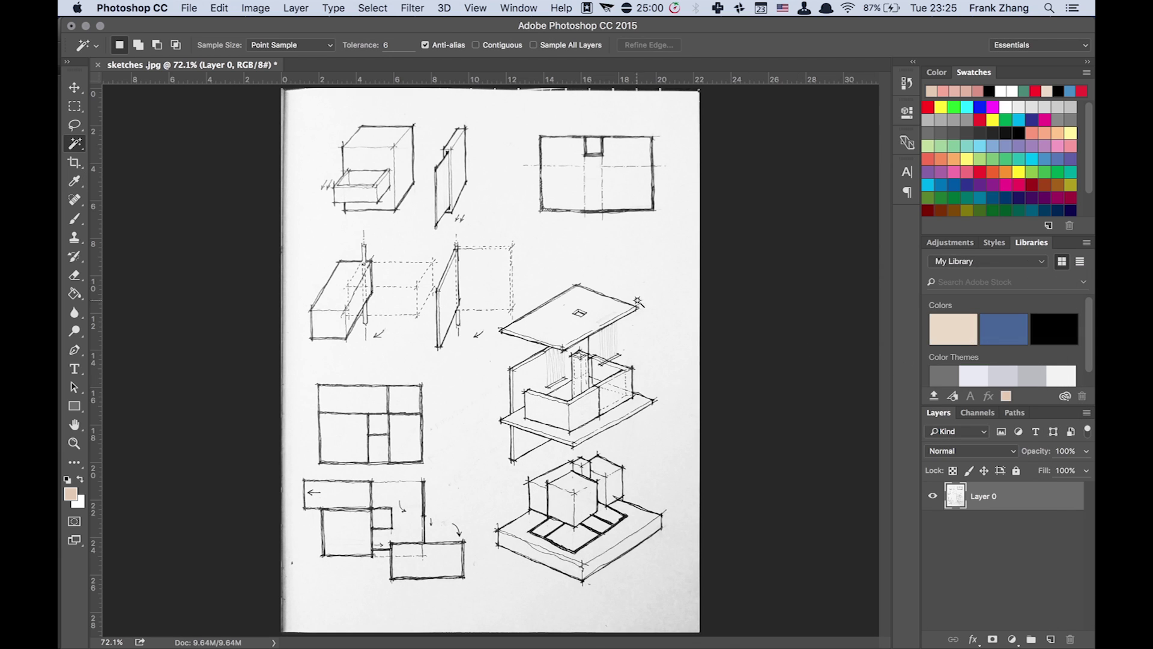
pyautogui.click(189, 9)
# Save the sketch as 'sketches color corrected', then close the document keeping the changes
pyautogui.click(257, 152)
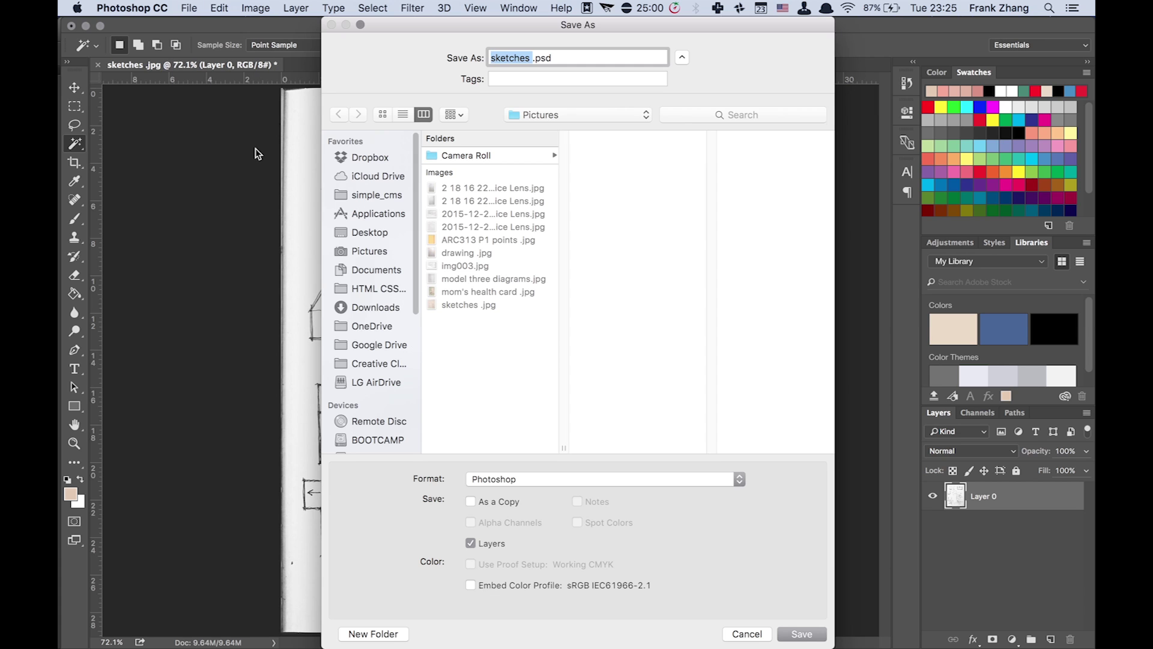
pyautogui.press('Right')
pyautogui.write('color corrected')
pyautogui.click(541, 479)
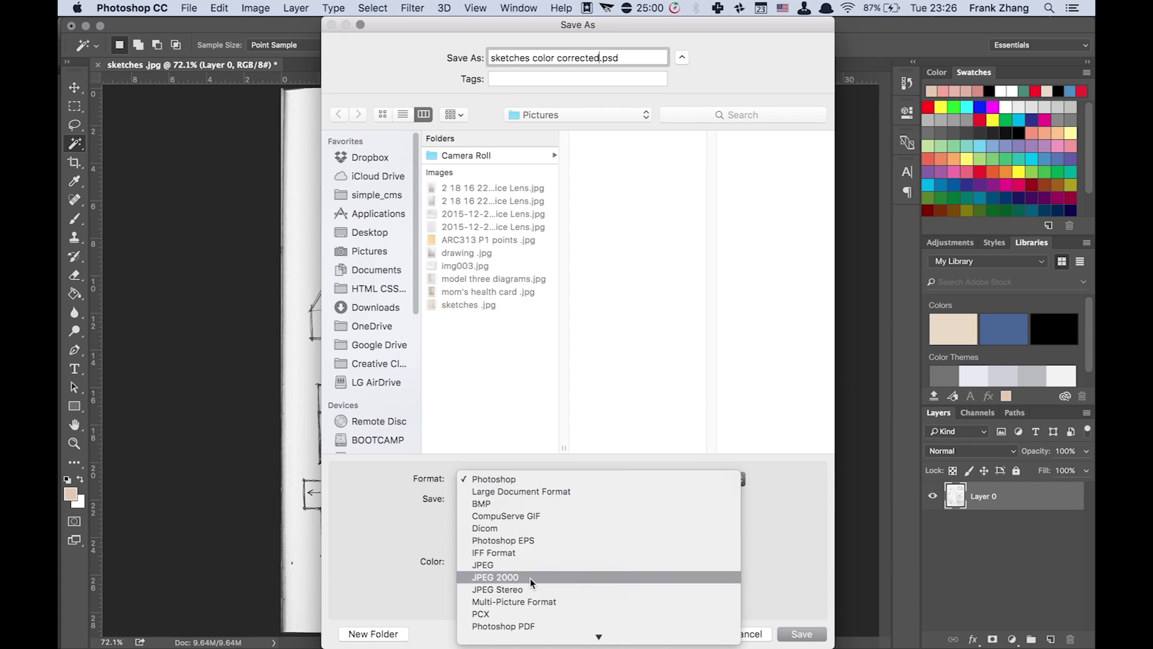
pyautogui.click(517, 562)
pyautogui.press('Return')
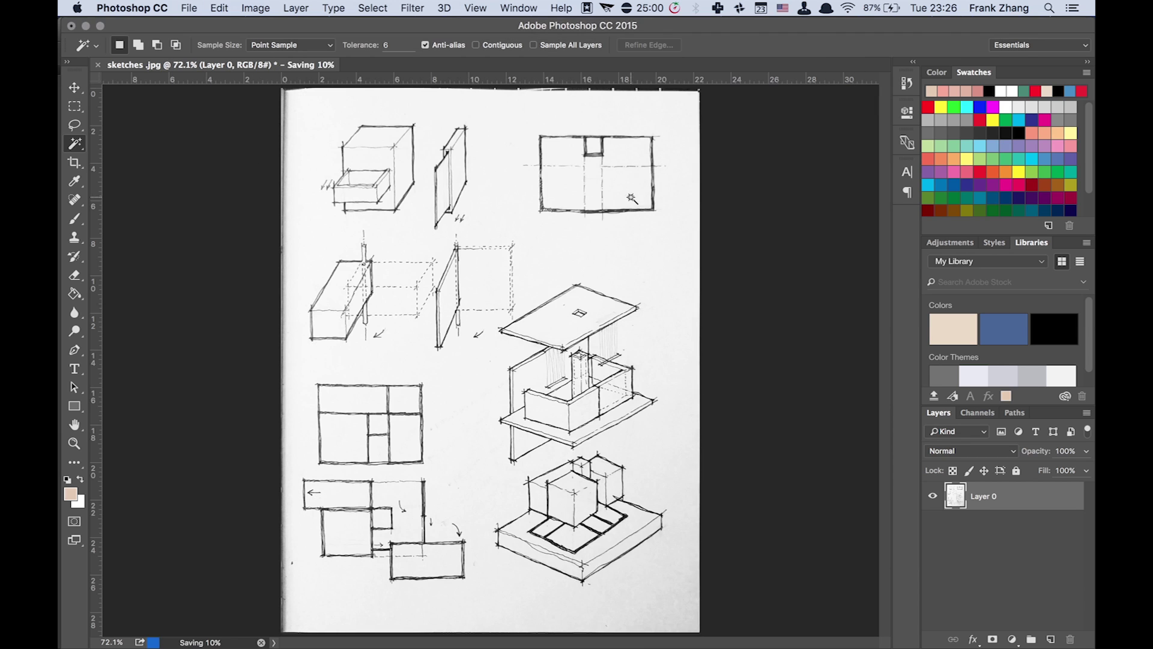
pyautogui.press('cmd+w')
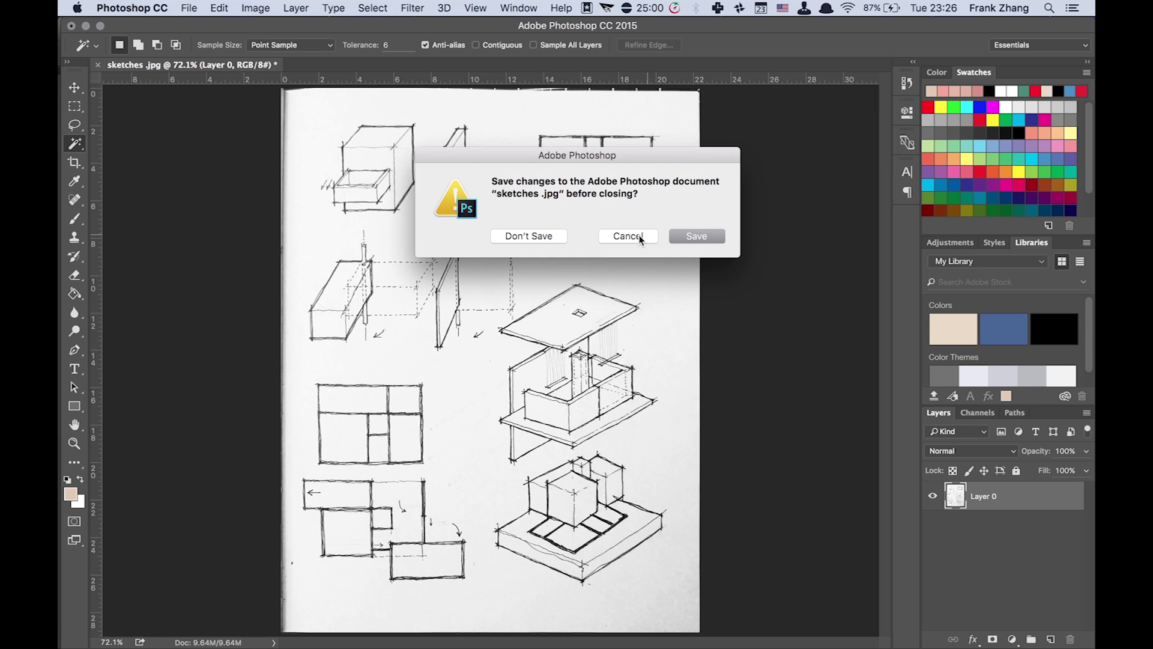
pyautogui.click(697, 235)
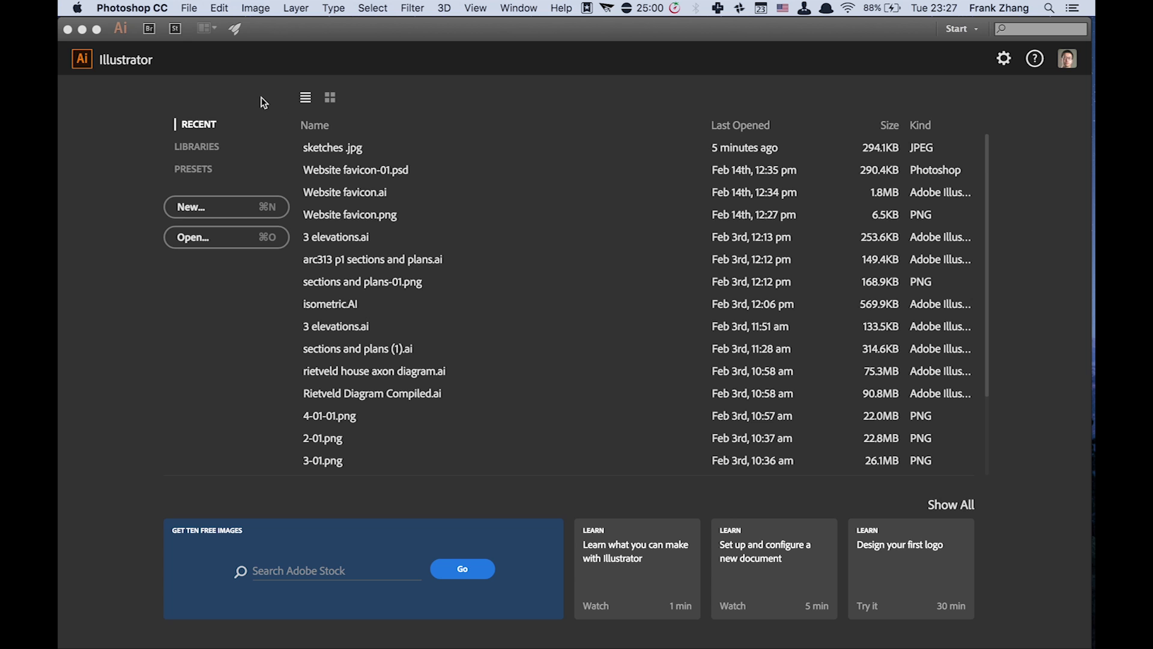
# Open sketches .psd from the Images folder via File > Open
pyautogui.click(189, 8)
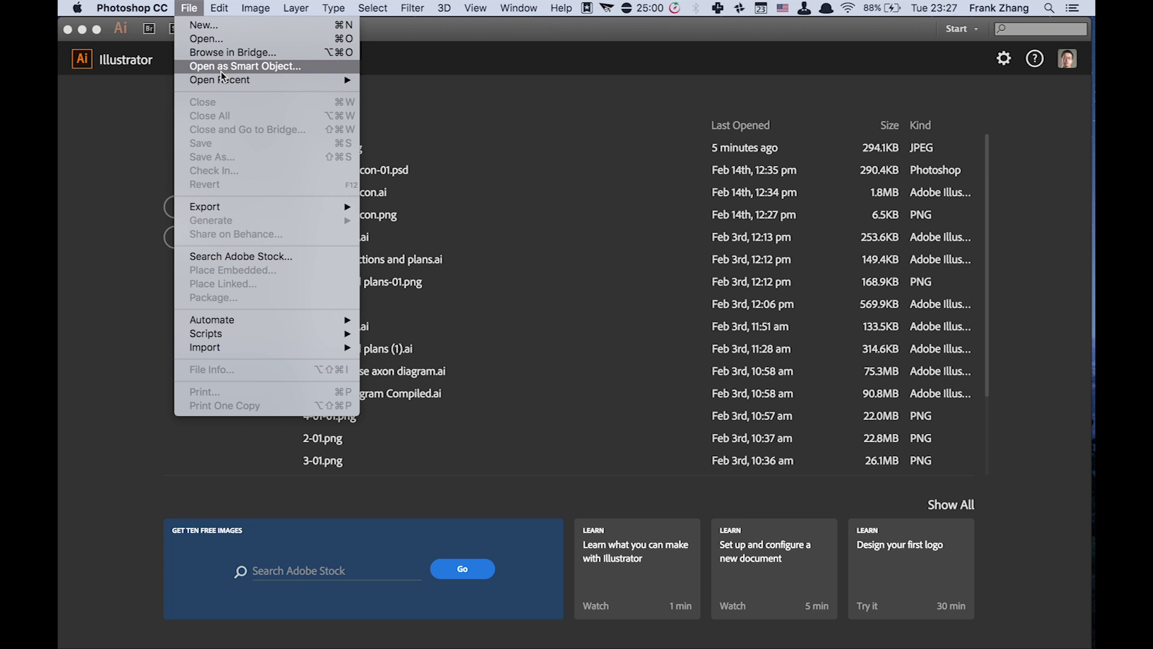
pyautogui.click(198, 36)
pyautogui.click(502, 227)
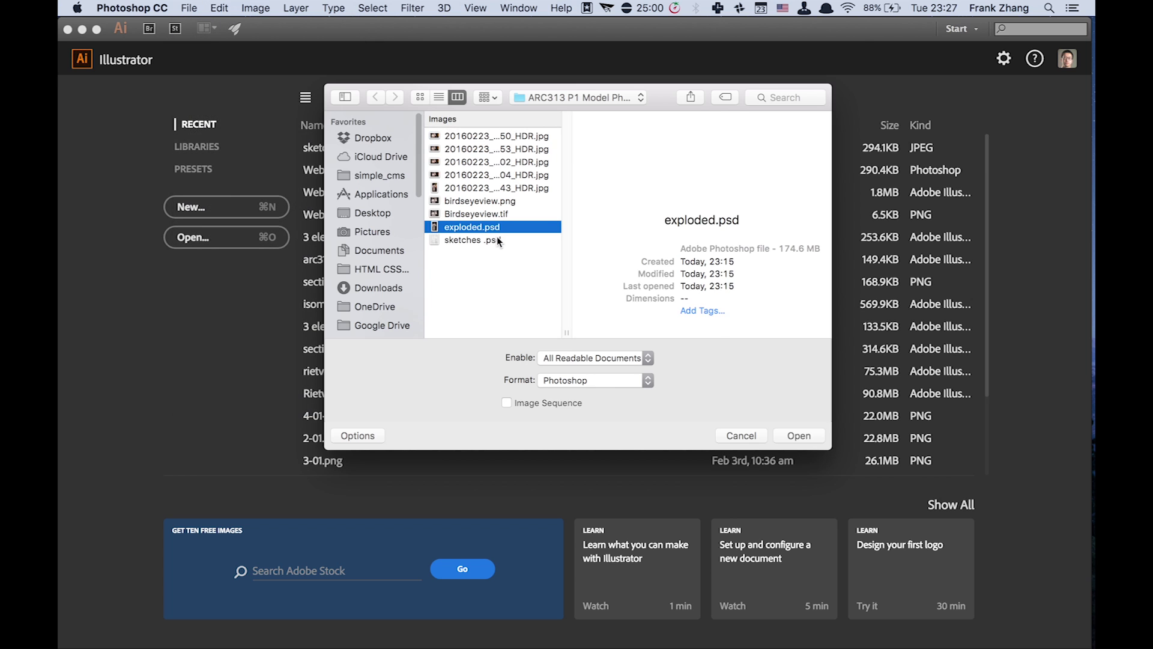
pyautogui.click(514, 240)
pyautogui.click(797, 435)
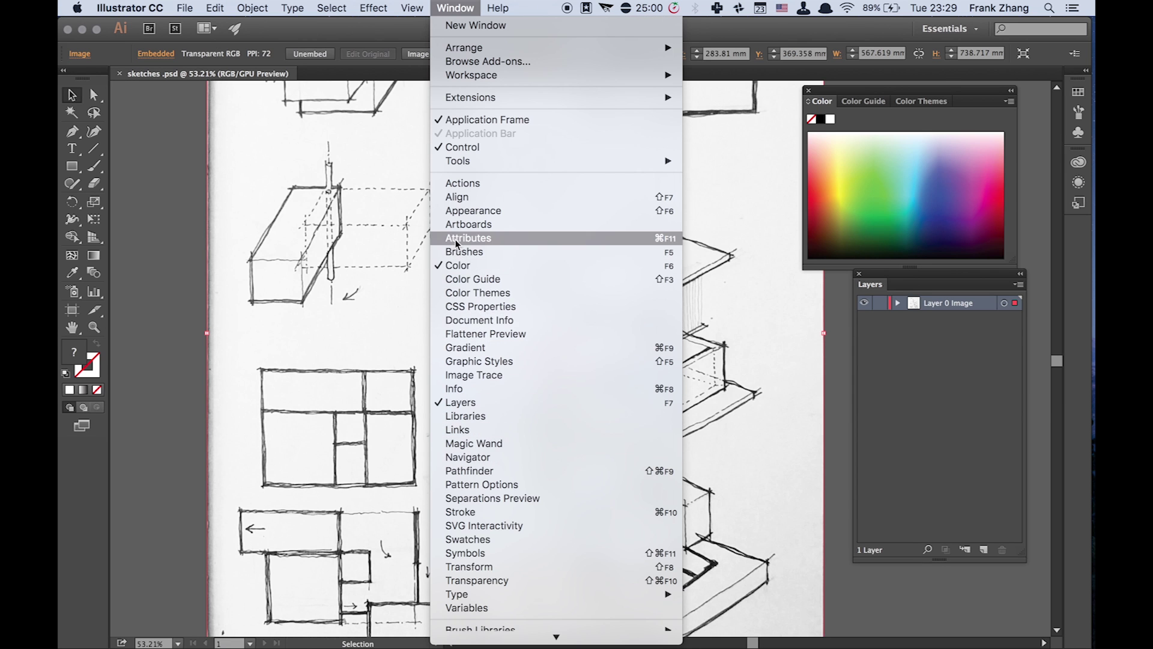
# Trace the embedded sketch in black and white using the Sketched Art preset
pyautogui.click(491, 372)
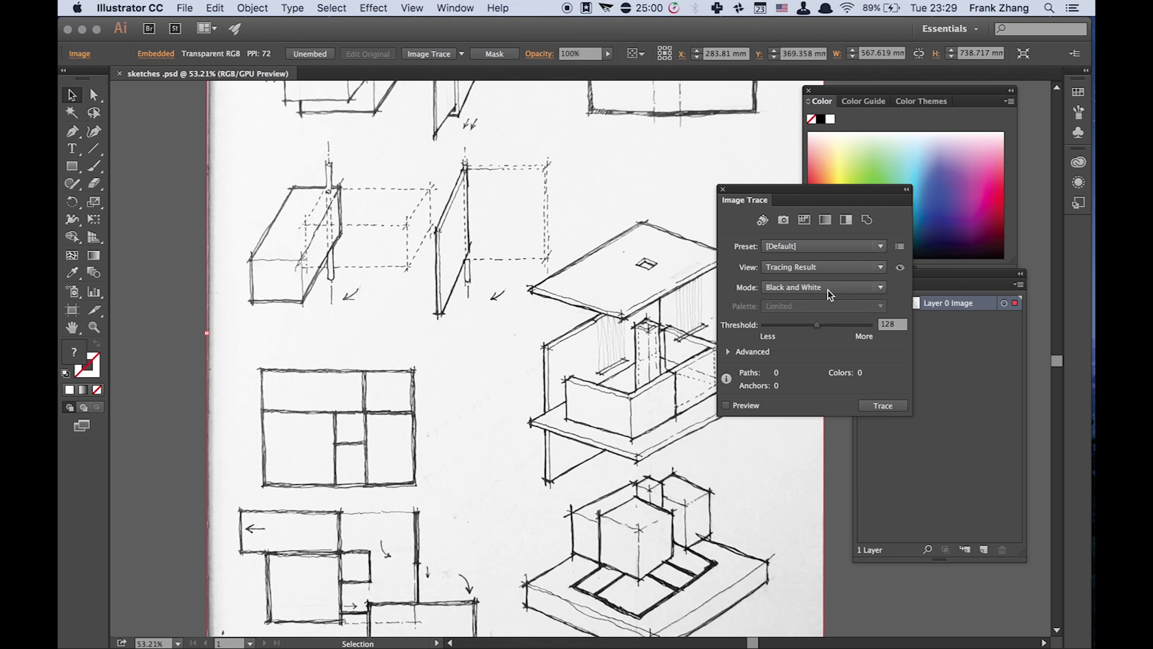
pyautogui.click(797, 246)
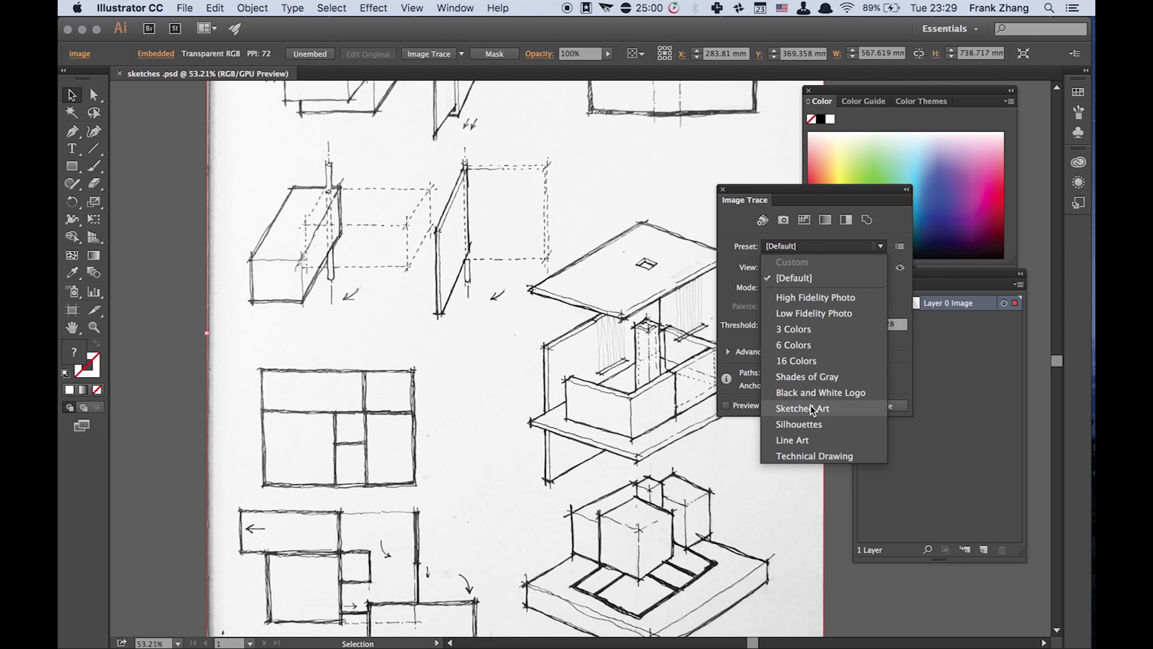
pyautogui.press('Return')
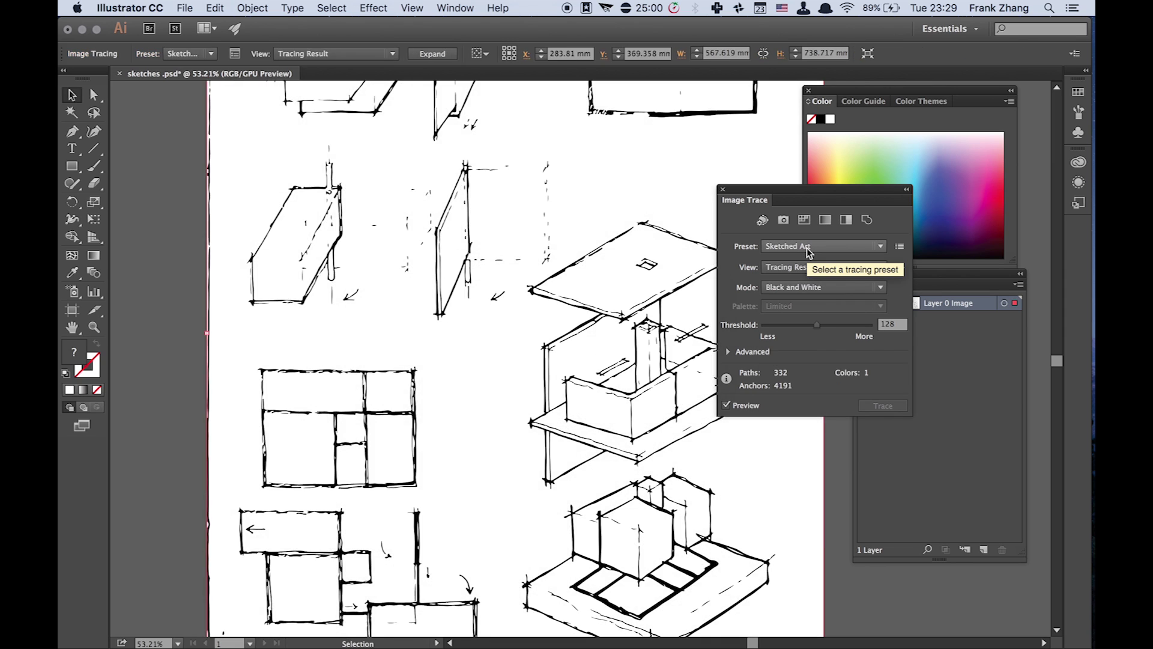
# Set the tracing threshold to 180, then expand the trace into editable paths
pyautogui.moveTo(823, 326); pyautogui.dragTo(842, 324)
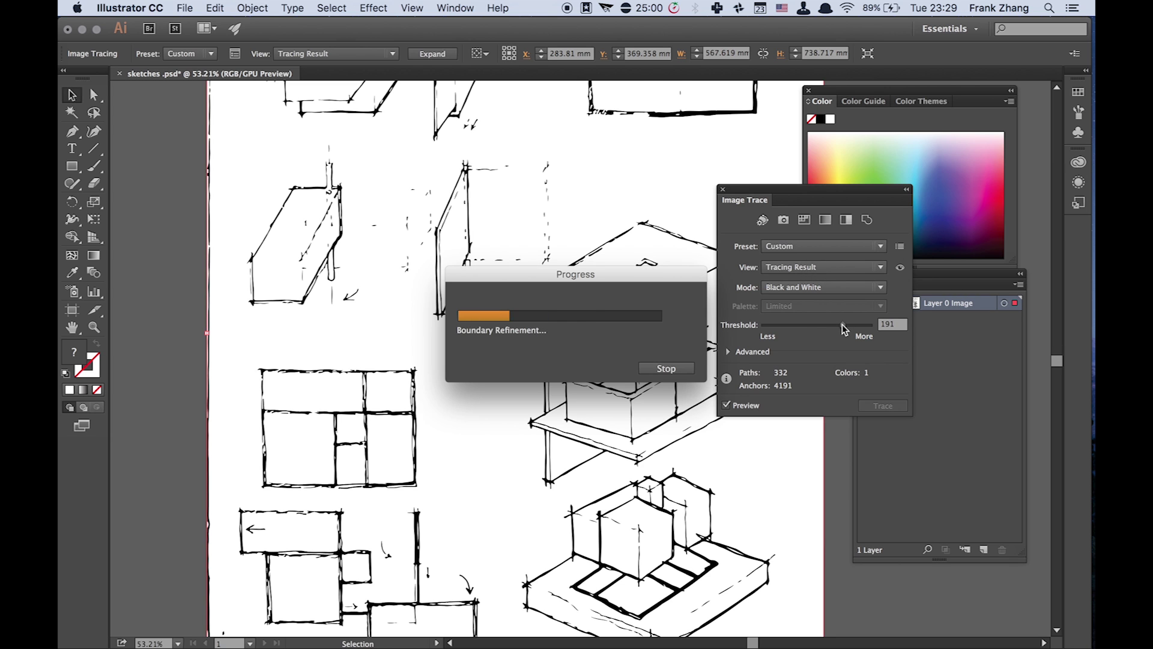
pyautogui.press('z')
pyautogui.keyDown('alt'); pyautogui.click(430, 430); pyautogui.keyUp('alt')
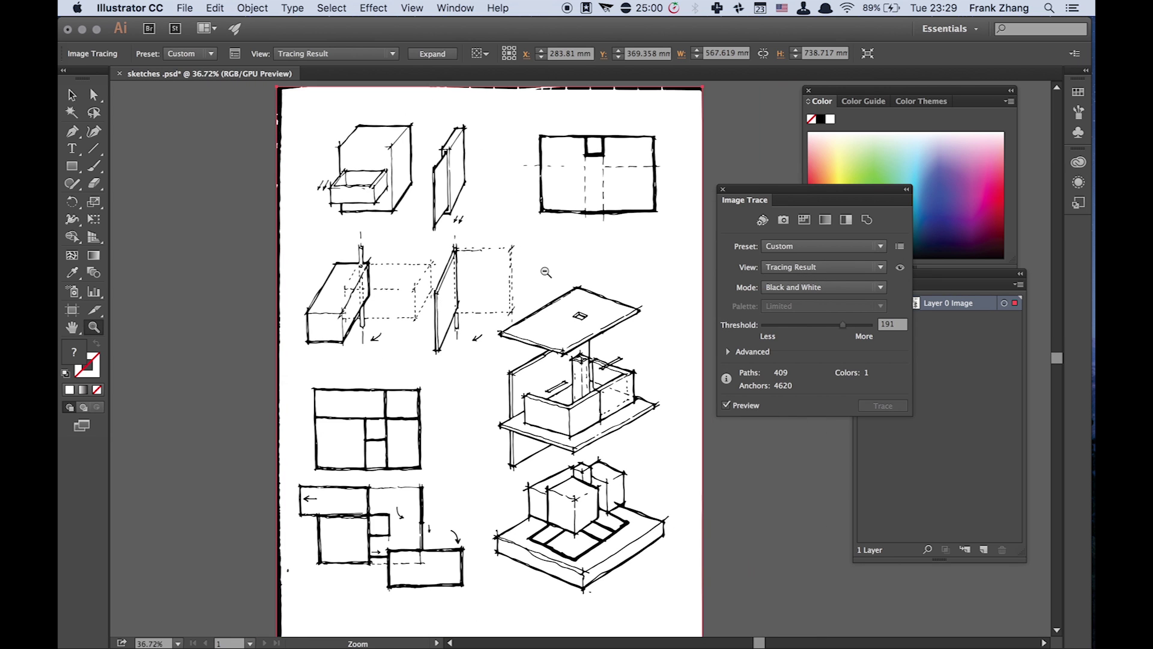
pyautogui.scroll(1, 545, 272)
pyautogui.click(845, 325)
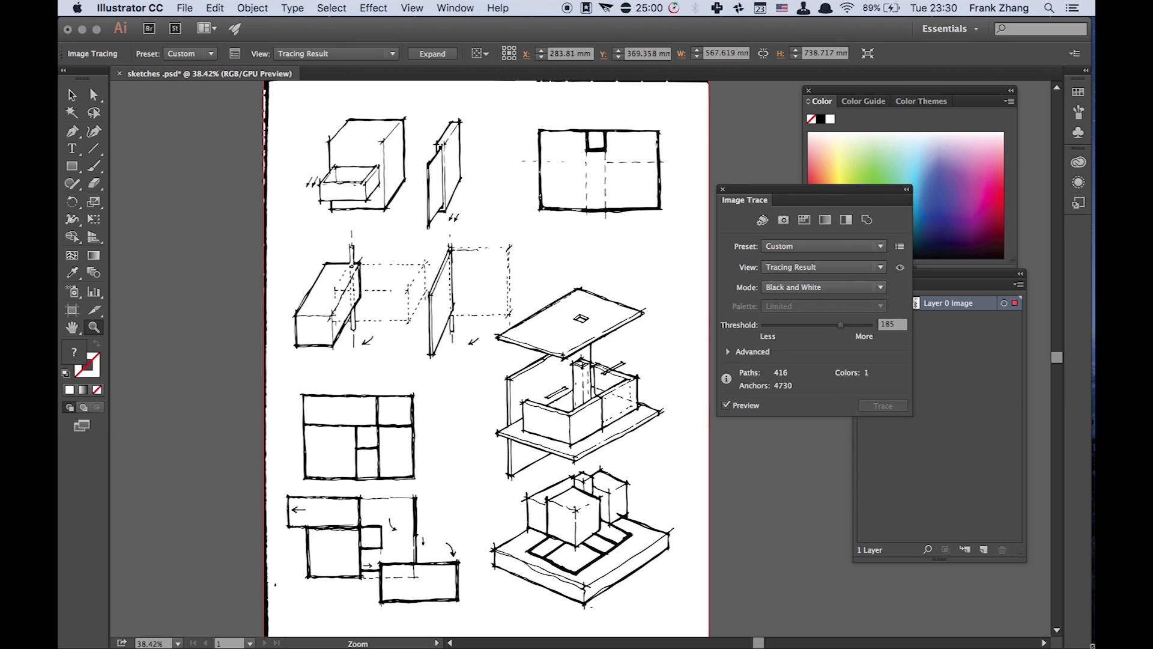
pyautogui.click(892, 324)
pyautogui.write('1')
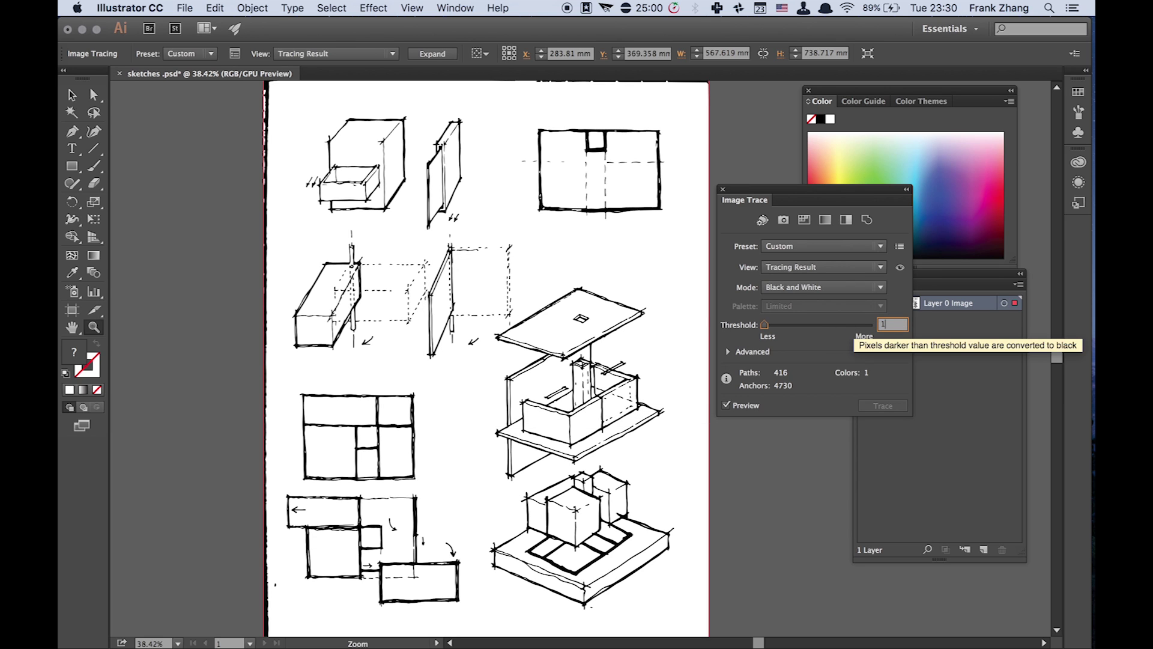
pyautogui.press('Return')
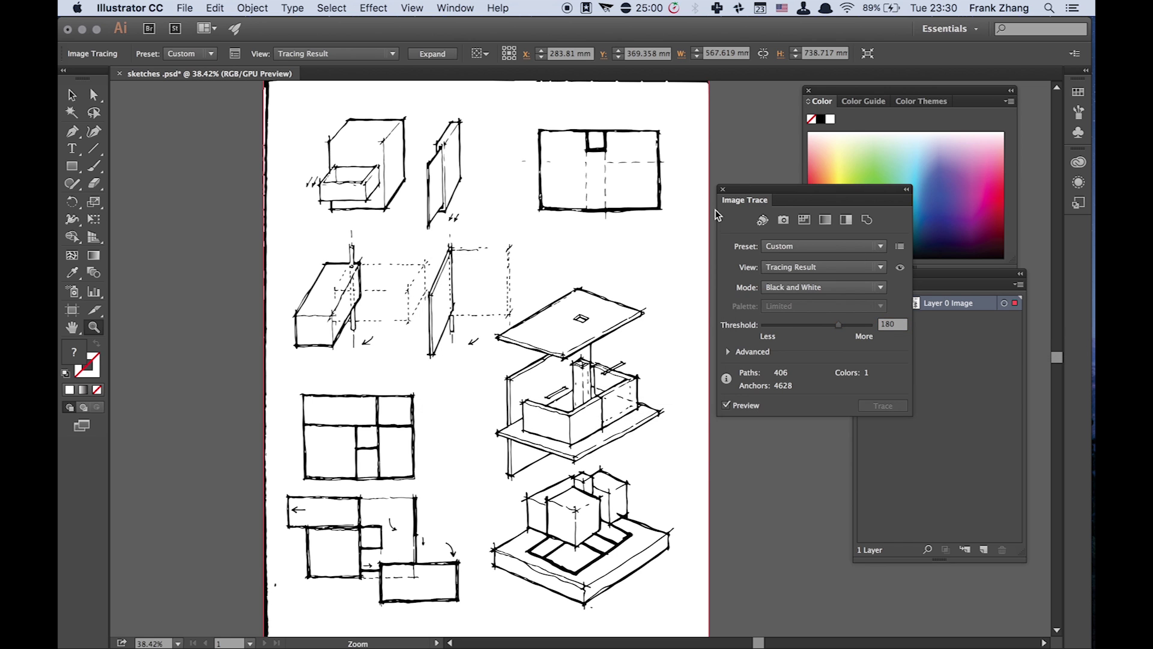
pyautogui.click(723, 190)
pyautogui.click(445, 55)
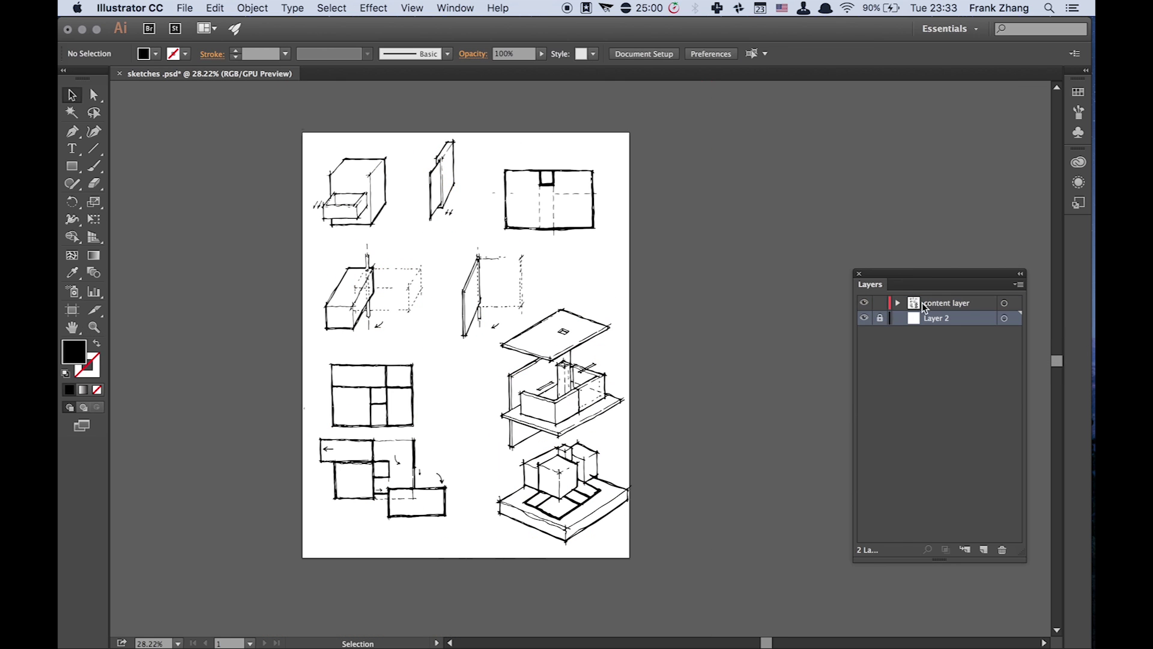
# Select all traced sketch artwork on the content layer and give it a white fill
pyautogui.click(925, 305)
pyautogui.press('super+a')
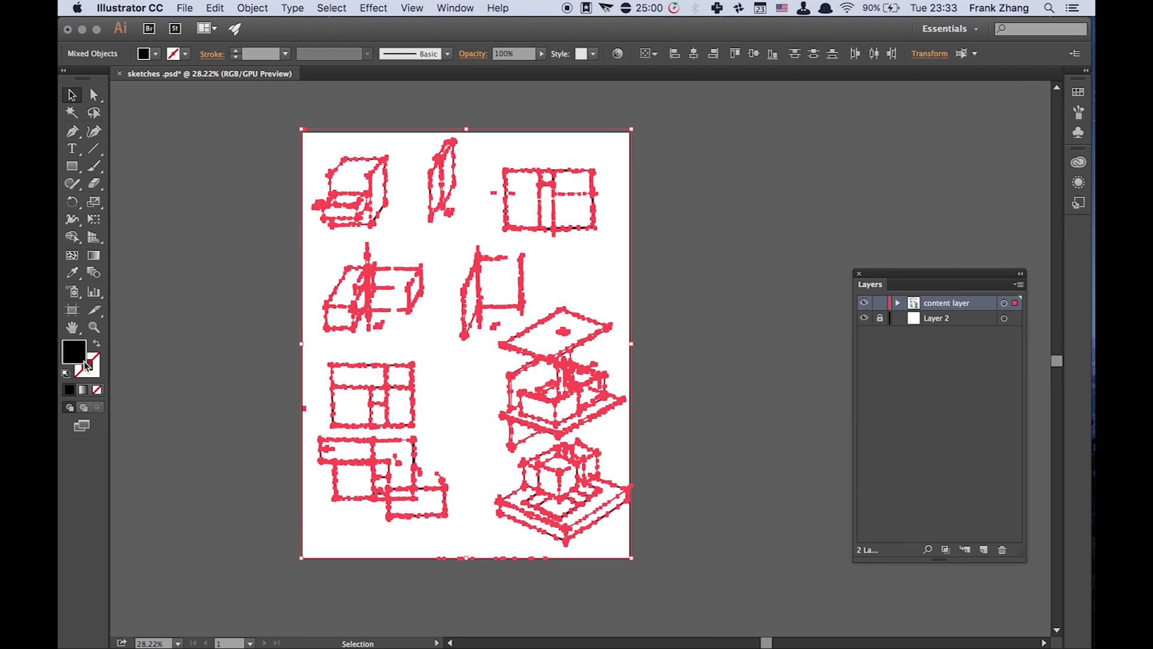
pyautogui.doubleClick(83, 358)
pyautogui.click(646, 188)
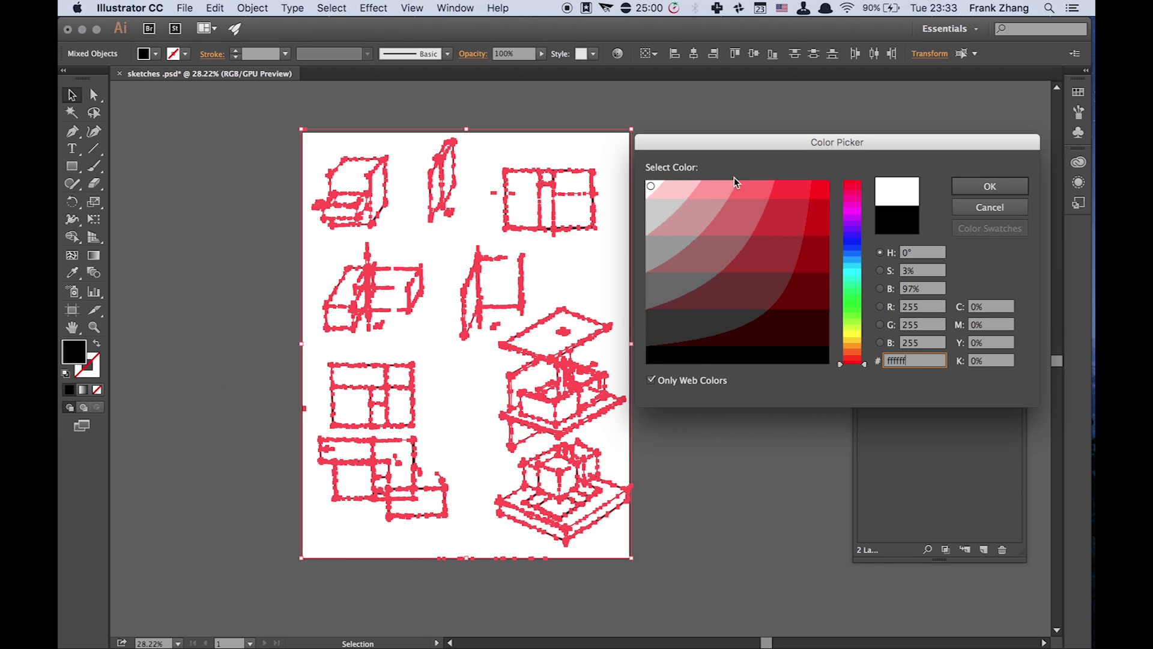
pyautogui.click(989, 186)
pyautogui.click(730, 277)
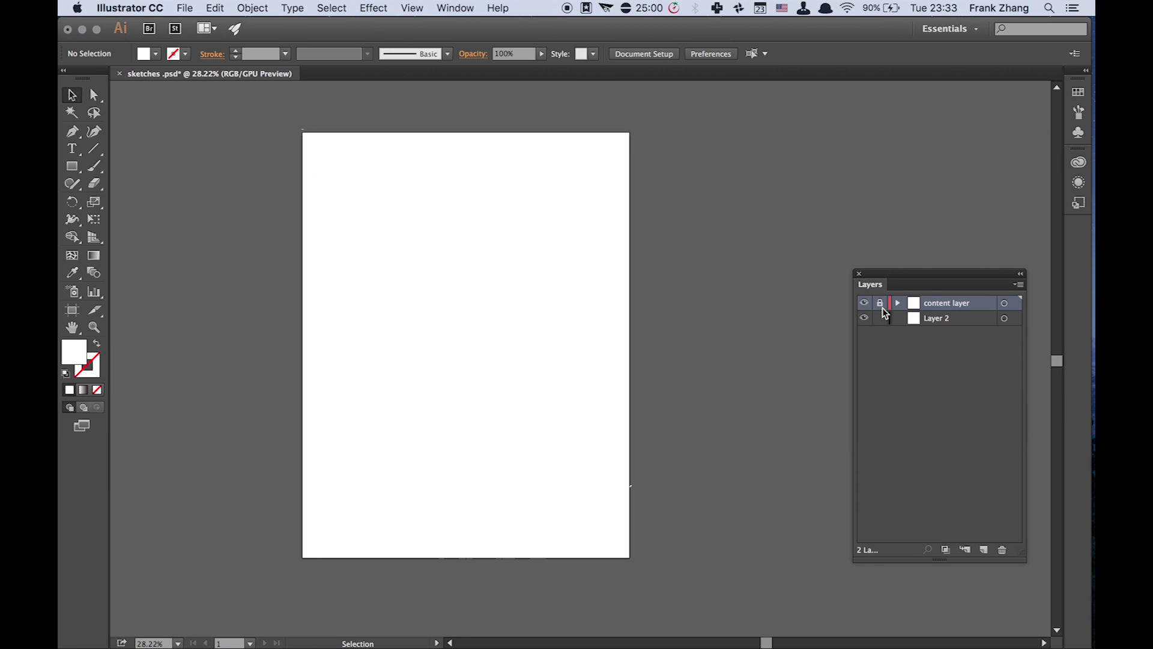
# On Layer 2, draw a black-filled rectangle spanning the whole page
pyautogui.click(946, 318)
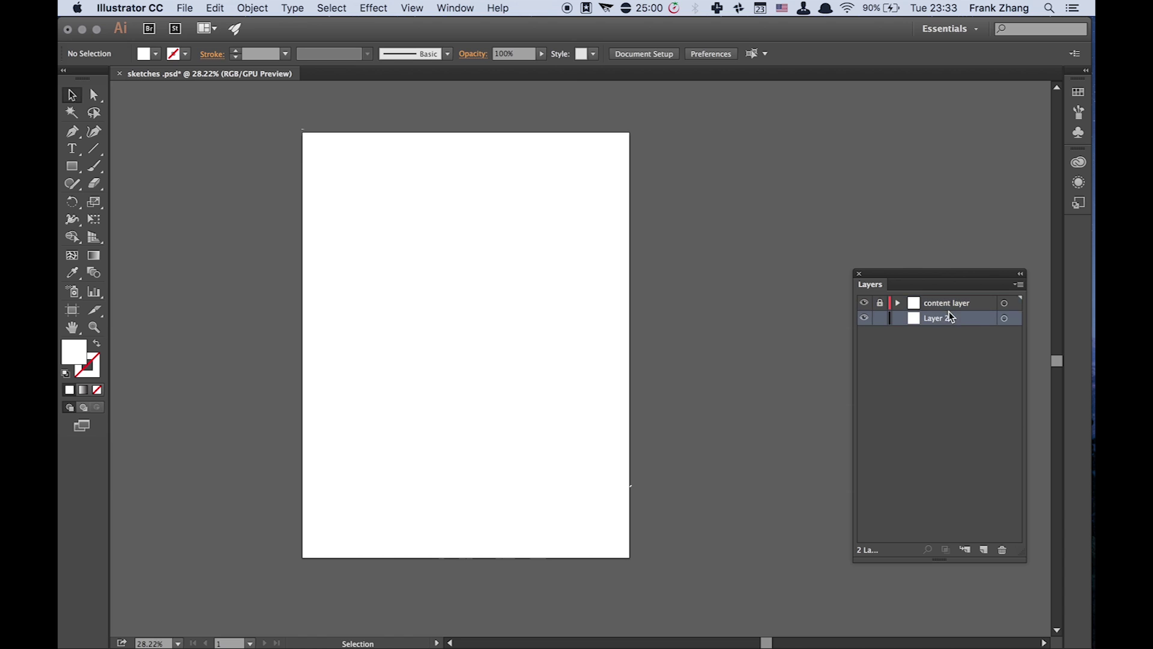
pyautogui.click(72, 166)
pyautogui.click(98, 345)
pyautogui.click(95, 349)
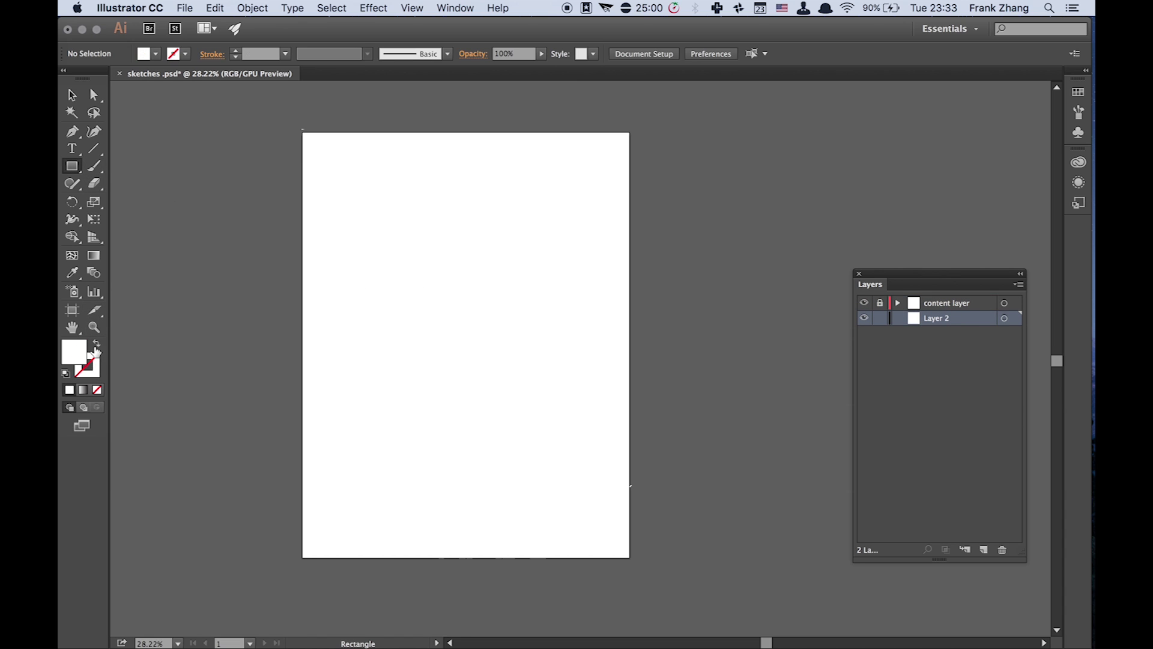
pyautogui.click(95, 348)
pyautogui.click(93, 351)
pyautogui.doubleClick(82, 357)
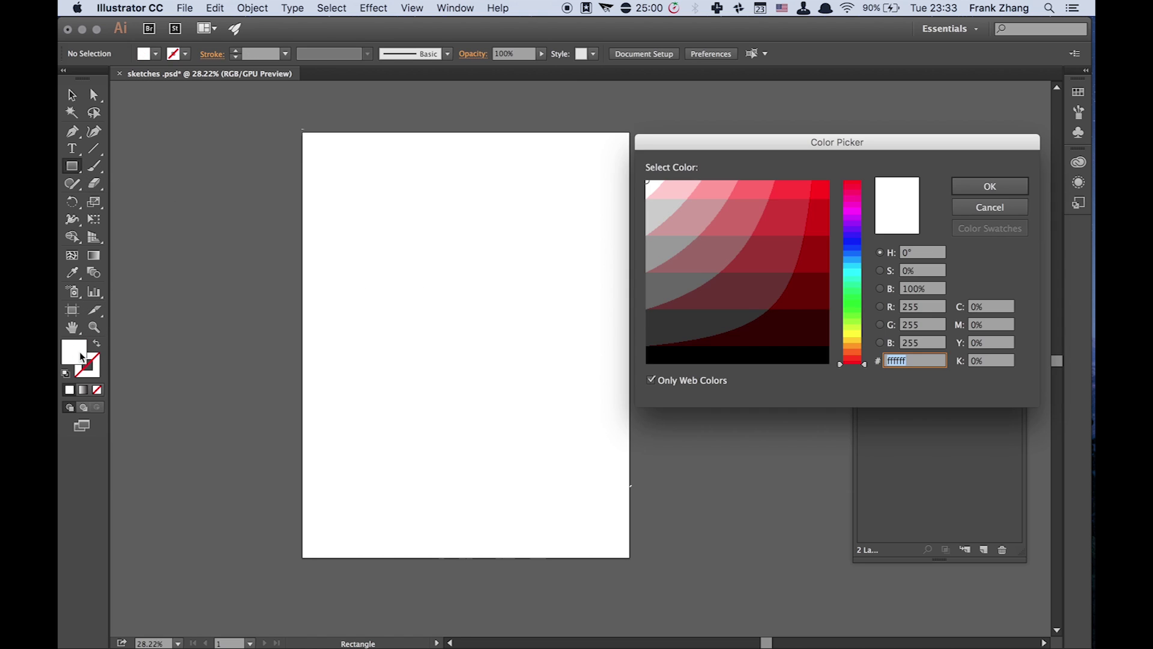
pyautogui.click(655, 353)
pyautogui.click(990, 186)
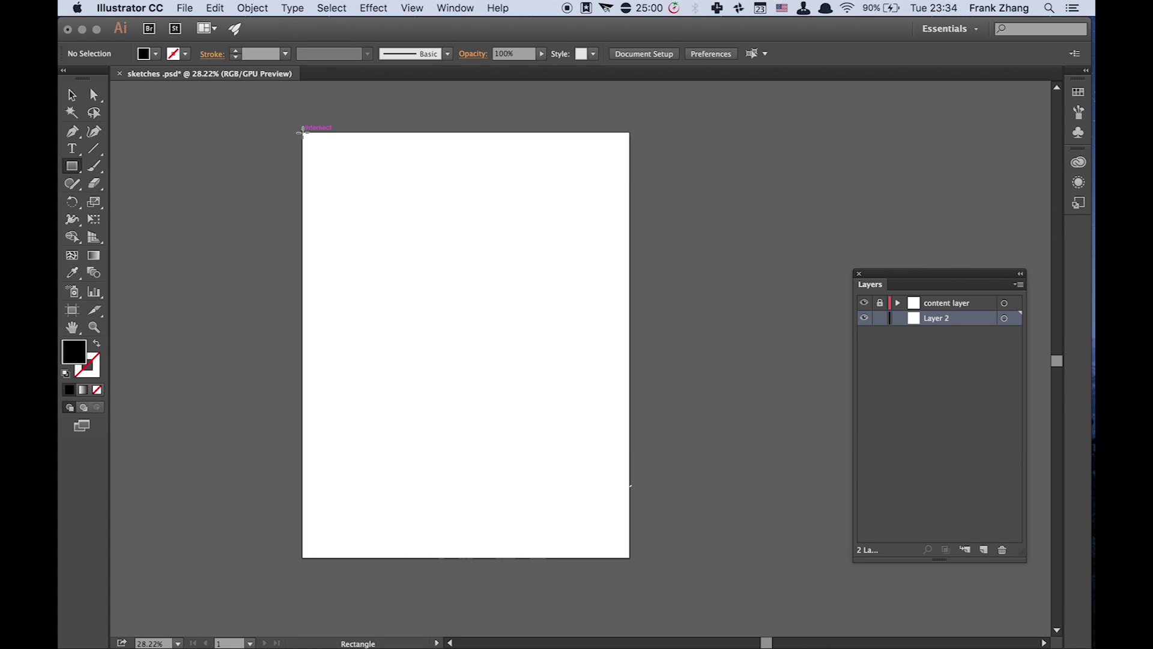
pyautogui.moveTo(302, 132); pyautogui.dragTo(629, 558)
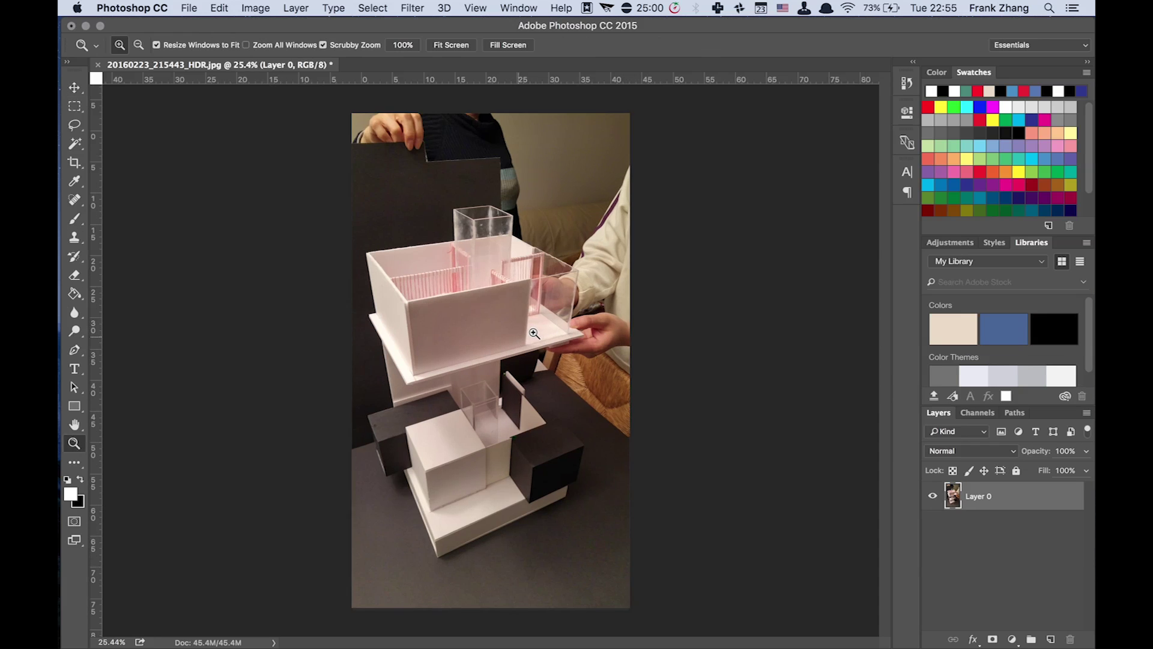
# Zoom in and back out on the model photo to inspect it closely
pyautogui.moveTo(551, 339); pyautogui.dragTo(607, 330)
pyautogui.press('z')
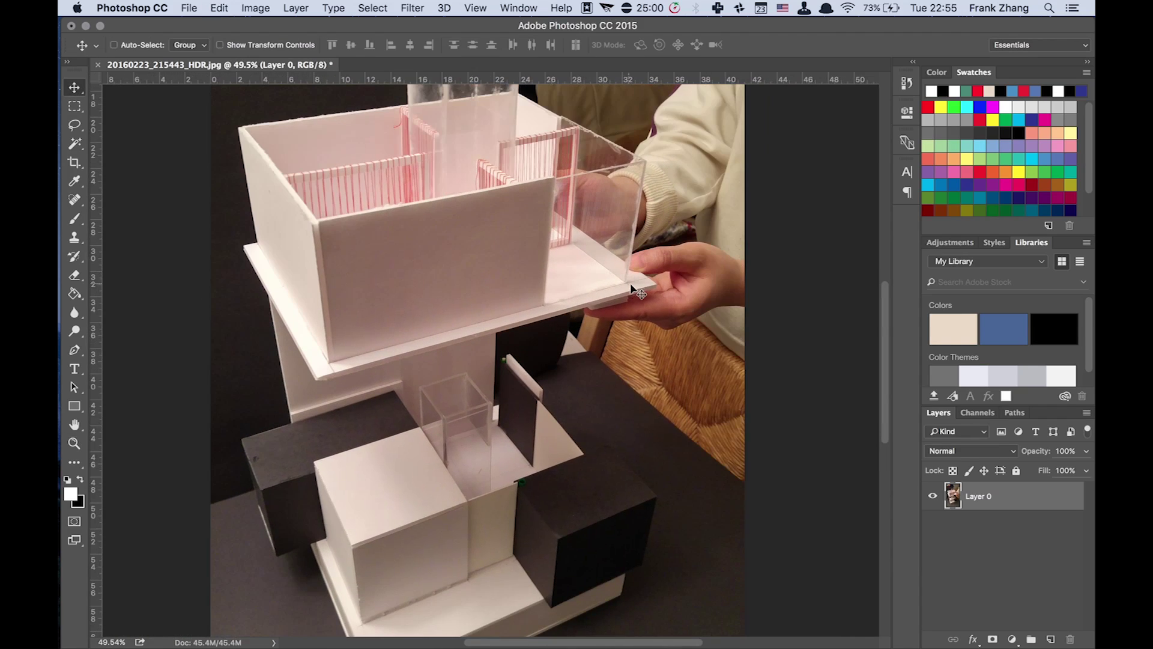
pyautogui.press('z')
pyautogui.moveTo(639, 293); pyautogui.dragTo(365, 233)
pyautogui.press('z')
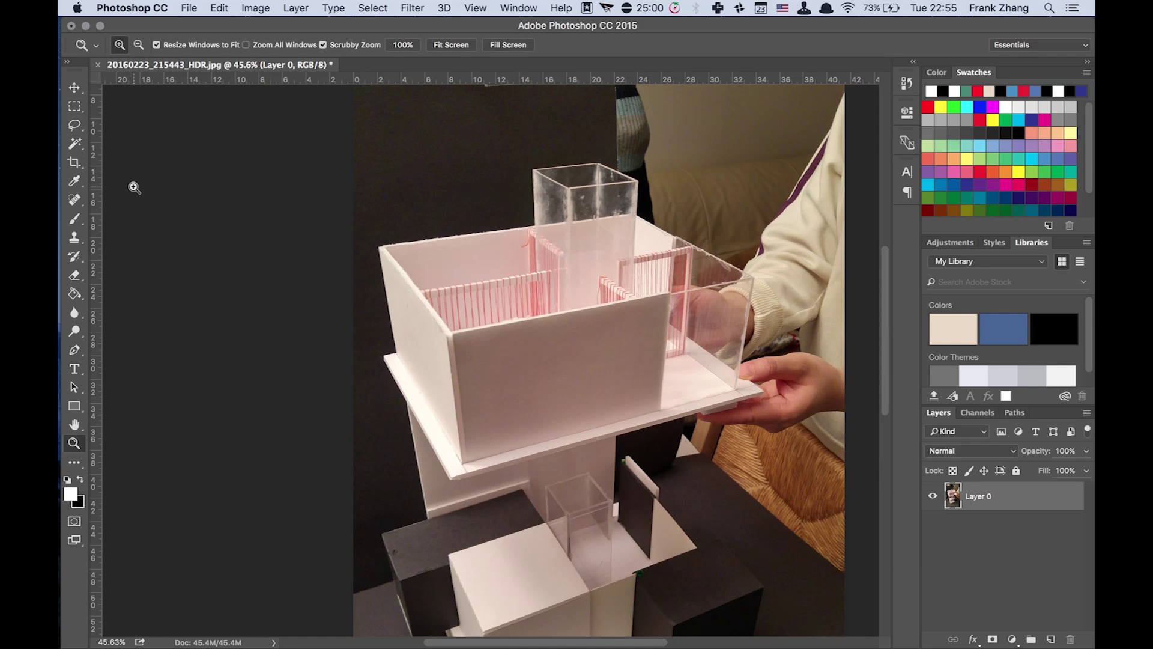
# Start a pen path around the model's box corner and along its top edge
pyautogui.press('p')
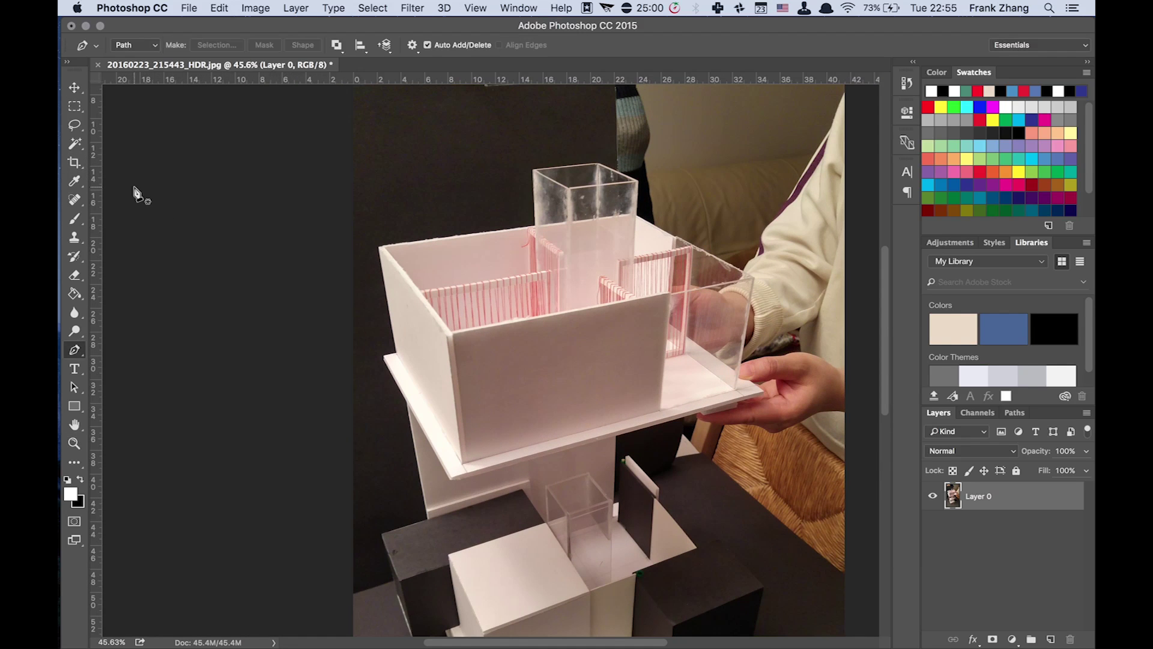
pyautogui.click(430, 520)
pyautogui.scroll(3, 430, 521)
pyautogui.scroll(8, 384, 172)
pyautogui.click(432, 244)
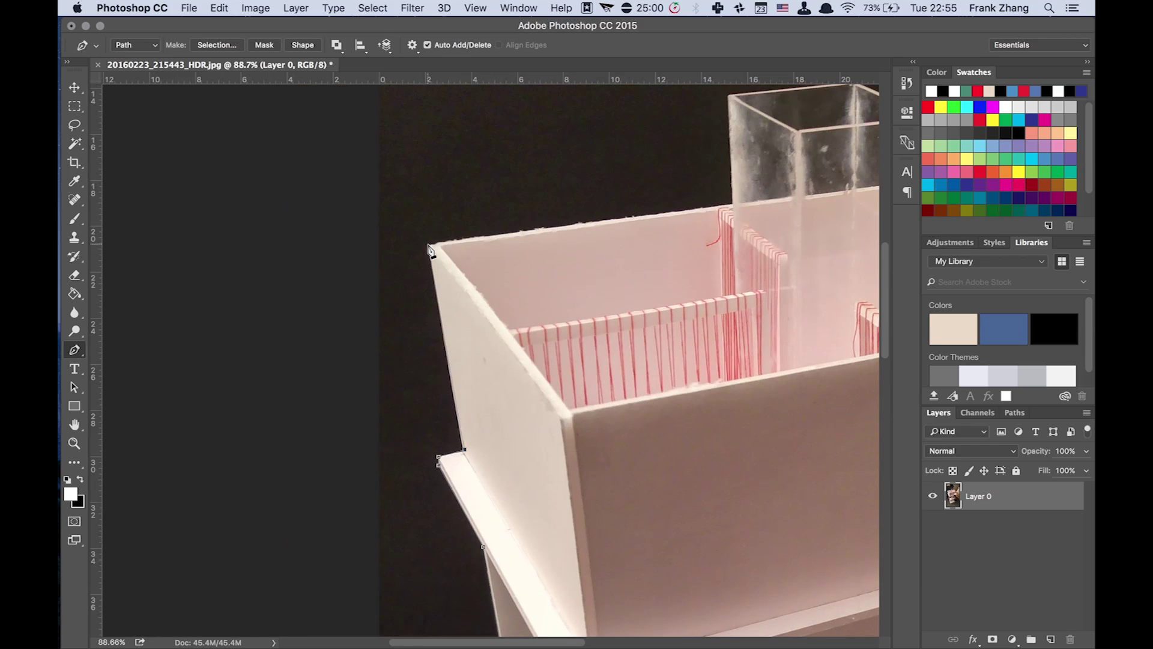
pyautogui.click(737, 202)
pyautogui.hscroll(6, 736, 203)
pyautogui.click(542, 245)
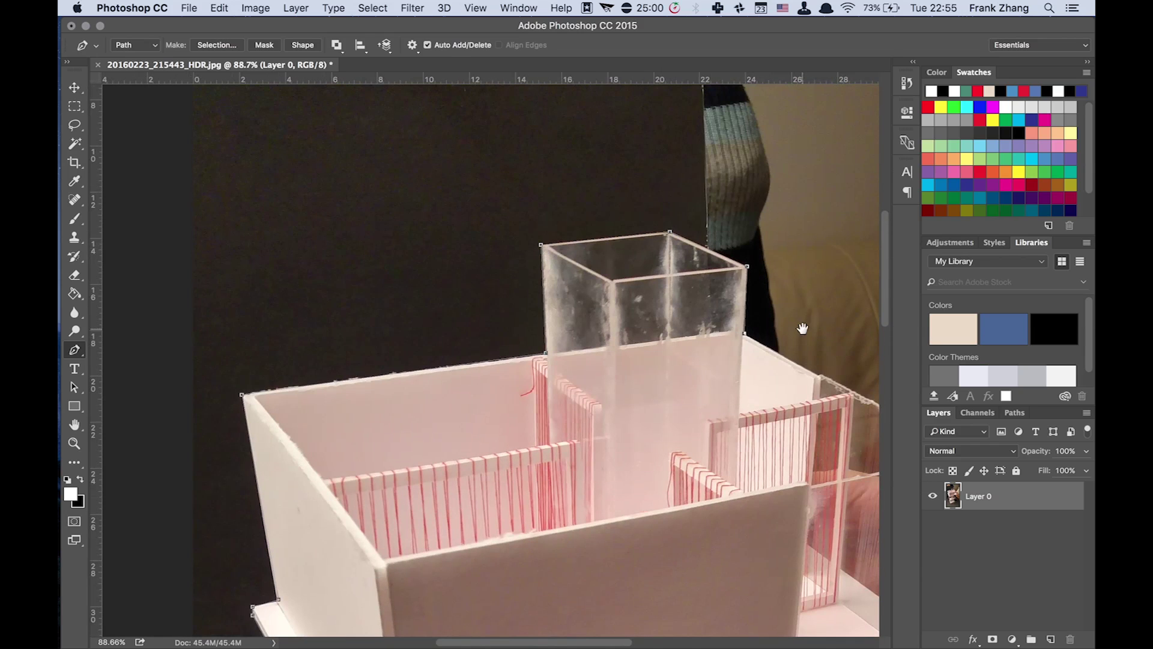
pyautogui.moveTo(803, 328); pyautogui.dragTo(548, 239)
pyautogui.click(565, 289)
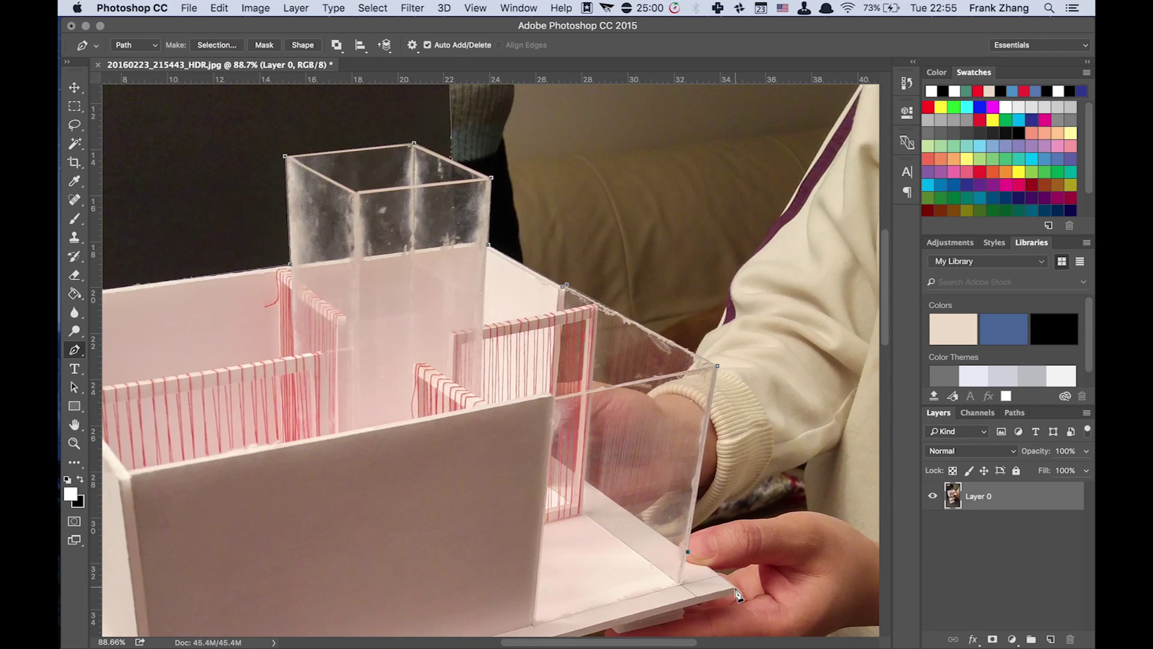
pyautogui.scroll(-10, 689, 614)
pyautogui.hscroll(-2, 689, 614)
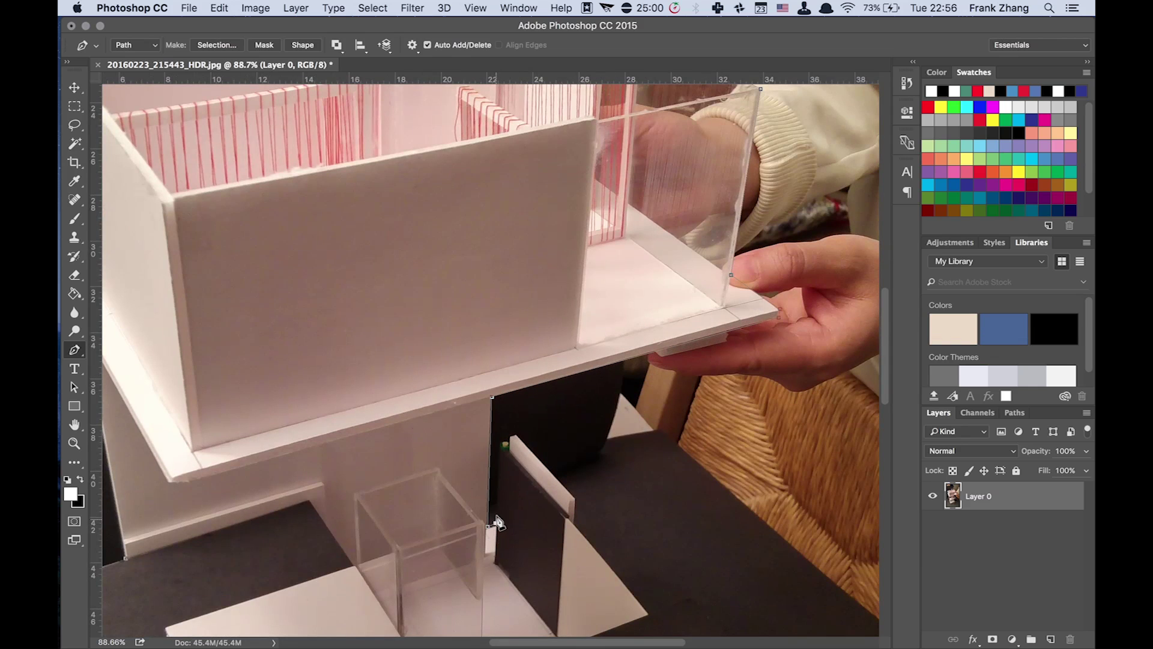
# Continue the outline along the white base and around the dark block
pyautogui.click(574, 525)
pyautogui.moveTo(647, 595); pyautogui.dragTo(639, 421)
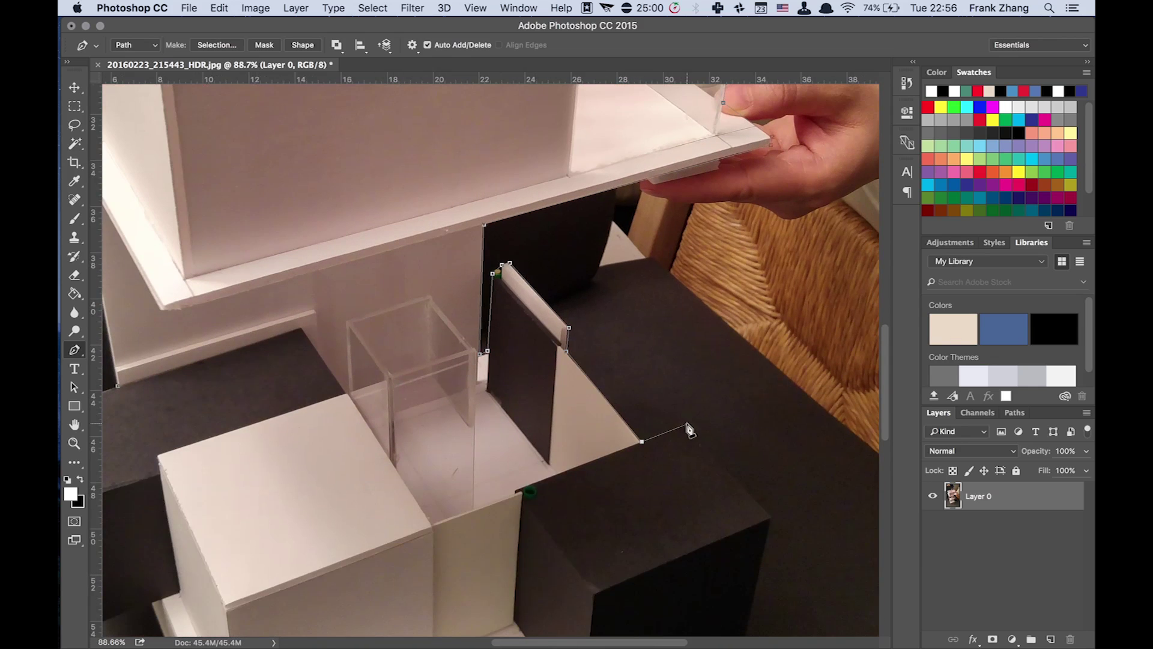
pyautogui.scroll(-7, 737, 547)
pyautogui.hscroll(1, 736, 548)
pyautogui.scroll(-7, 477, 520)
pyautogui.hscroll(-9, 478, 521)
pyautogui.click(484, 524)
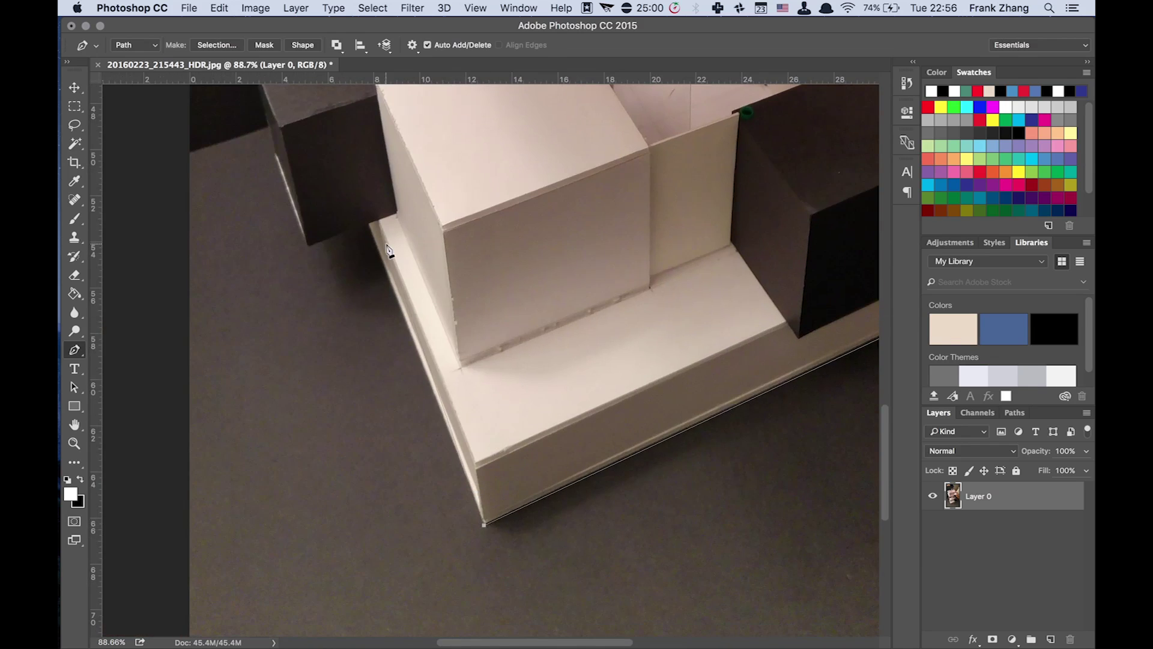
pyautogui.click(397, 306)
pyautogui.click(347, 307)
pyautogui.click(324, 242)
pyautogui.click(309, 250)
pyautogui.scroll(6, 437, 373)
pyautogui.hscroll(-5, 438, 373)
pyautogui.click(406, 308)
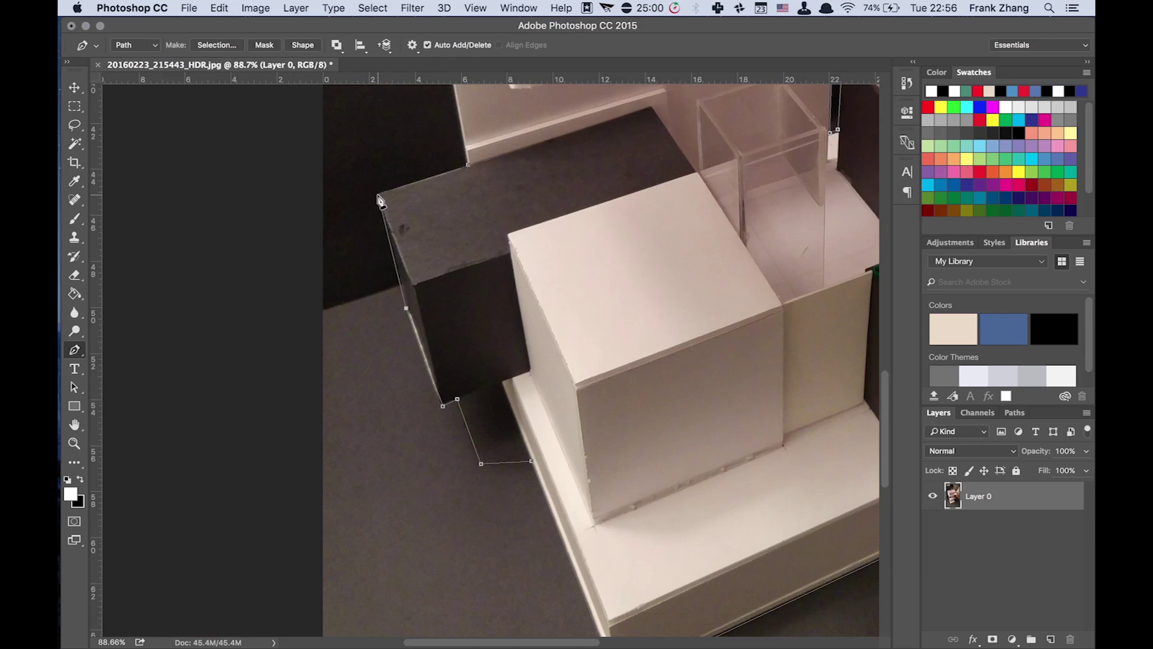
# Save the work path under a name in the Paths panel
pyautogui.click(1015, 412)
pyautogui.doubleClick(930, 435)
pyautogui.write('sdf')
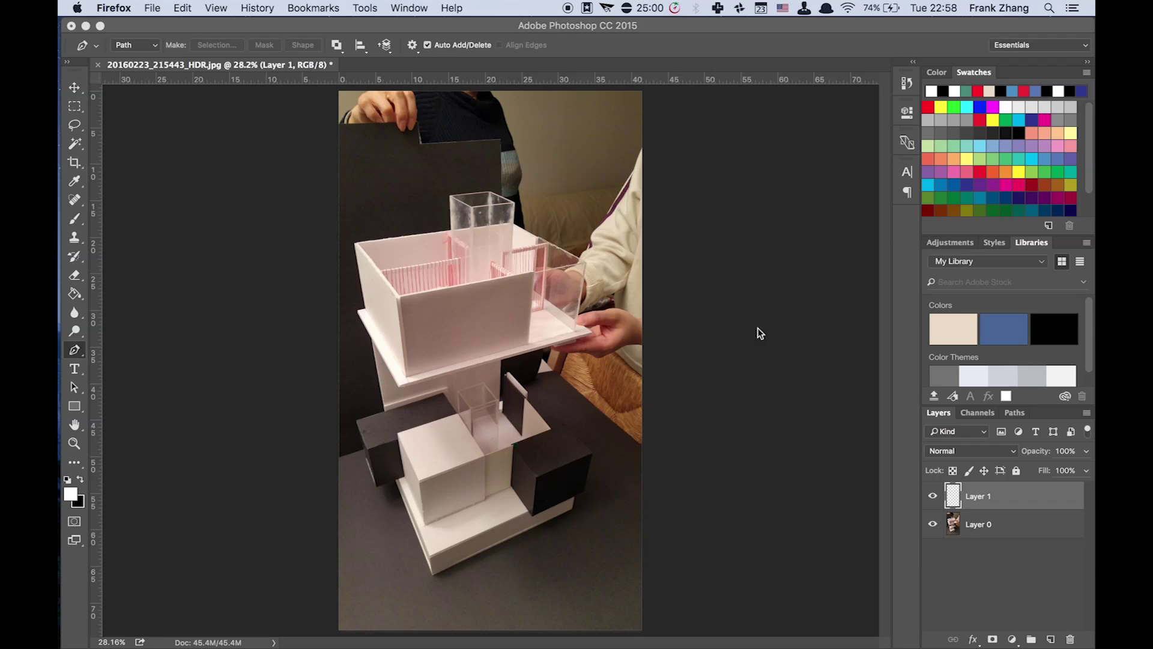
# Paste the black background image and keep the photo layer above it
pyautogui.click(760, 334)
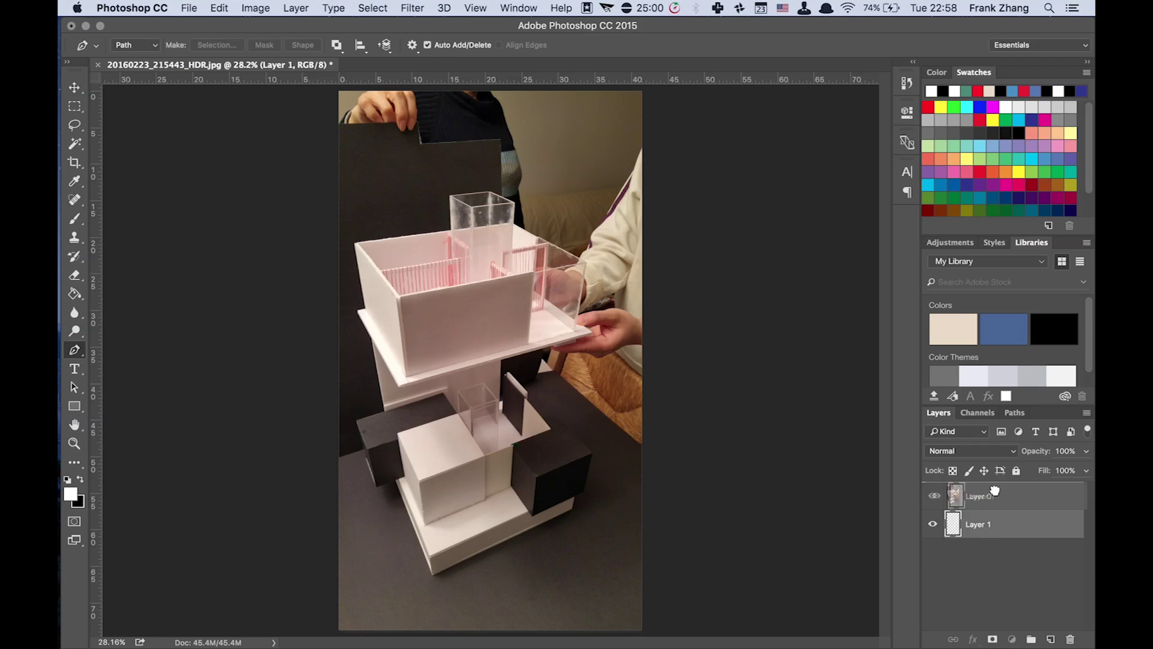
pyautogui.press('super+v')
pyautogui.moveTo(979, 524); pyautogui.dragTo(992, 428)
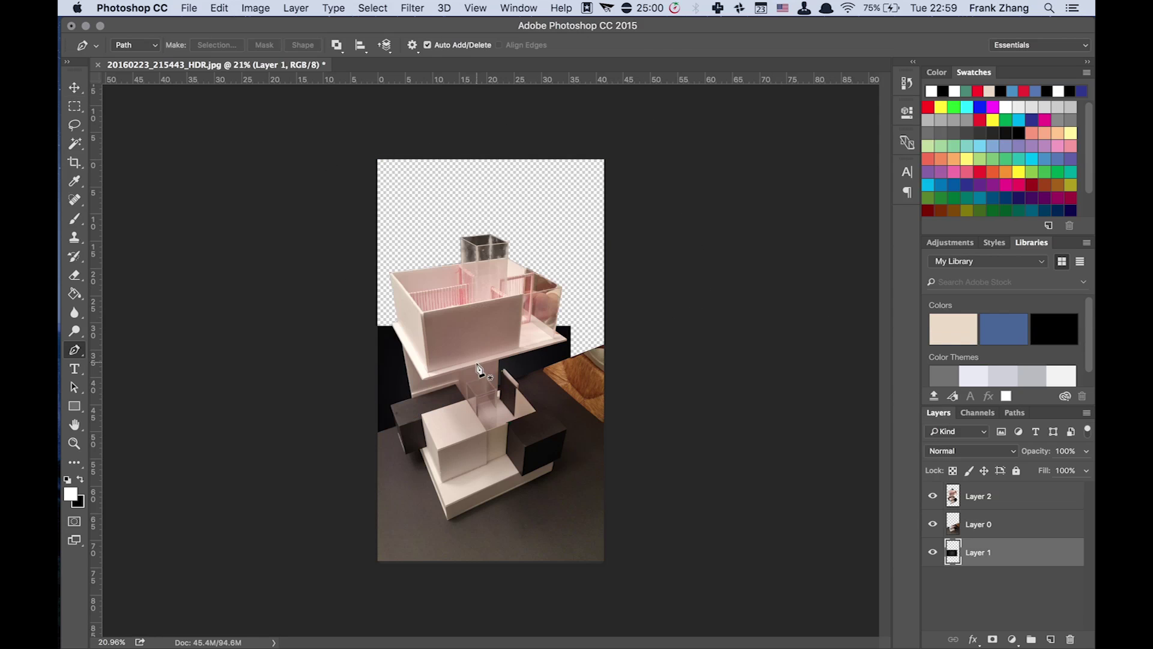
# Transform and enlarge the dark patch to cover the chair, then duplicate it
pyautogui.press('super+t')
pyautogui.rightClick(565, 235)
pyautogui.click(592, 276)
pyautogui.moveTo(593, 283); pyautogui.dragTo(494, 345)
pyautogui.press('Escape')
pyautogui.press('super+t')
pyautogui.moveTo(633, 111); pyautogui.dragTo(630, 414)
pyautogui.press('Return')
pyautogui.press('super+j')
# Set the dark patch layer to 90% opacity
pyautogui.press('super+bracketright')
pyautogui.press('super+t')
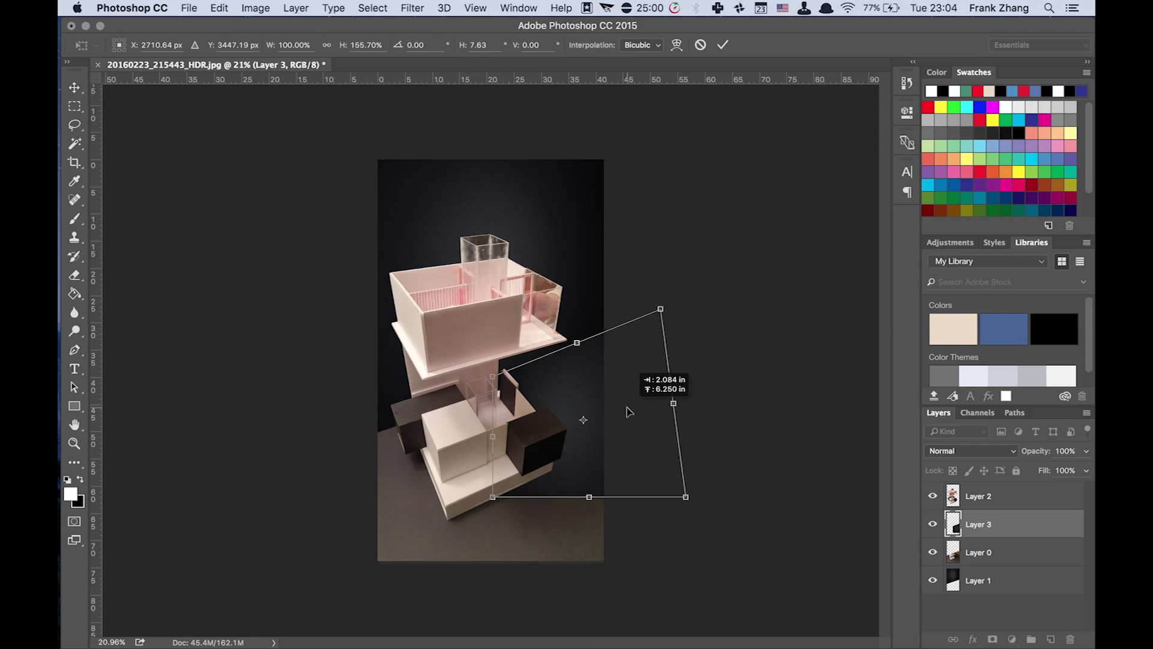
pyautogui.press('Return')
pyautogui.press('9')
# Mask the patch and blend it using a black 1200 brush at 53% opacity
pyautogui.click(992, 639)
pyautogui.press('b')
pyautogui.press('x')
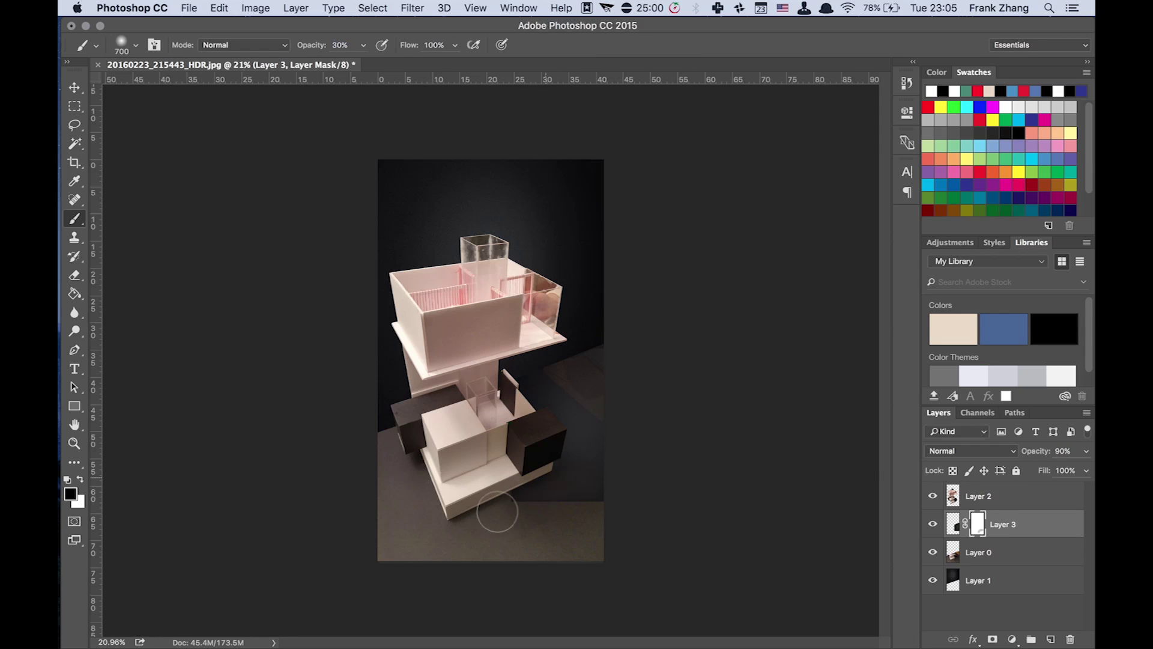
pyautogui.press('super+2')
pyautogui.press('5')
pyautogui.press('3')
pyautogui.press(']')
pyautogui.press(']')
pyautogui.press(']')
pyautogui.press(']')
pyautogui.press(']')
pyautogui.moveTo(570, 421); pyautogui.dragTo(612, 366)
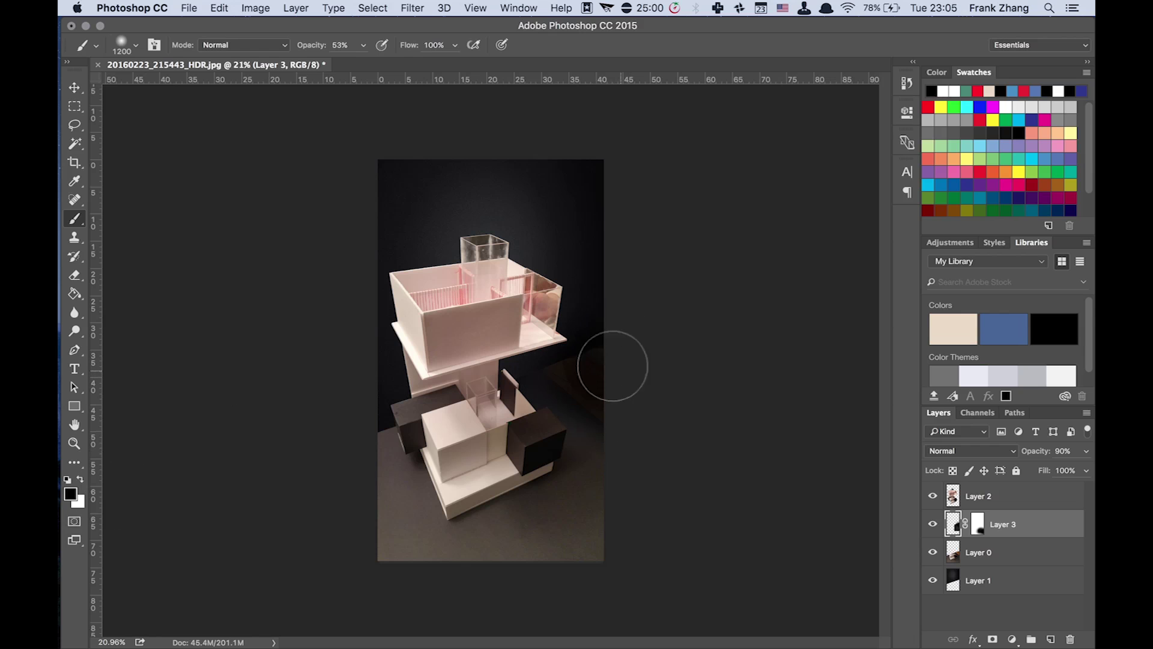
pyautogui.moveTo(571, 234); pyautogui.dragTo(628, 204)
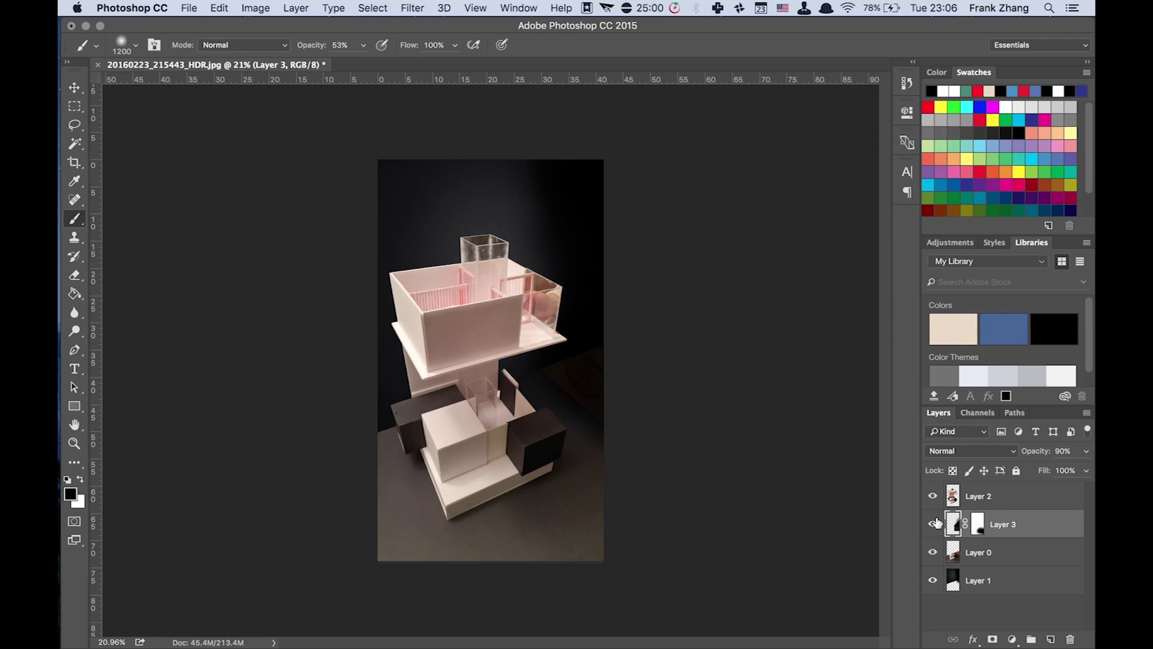
# Make the cut-out model layer active with the Pen tool ready
pyautogui.hotkey('alt', ']')
pyautogui.press('p')
pyautogui.scroll(5, 535, 288)
# Open 20160223_215353_HDR.jpg from Finder with Adobe Photoshop CC
pyautogui.scroll(5, 501, 284)
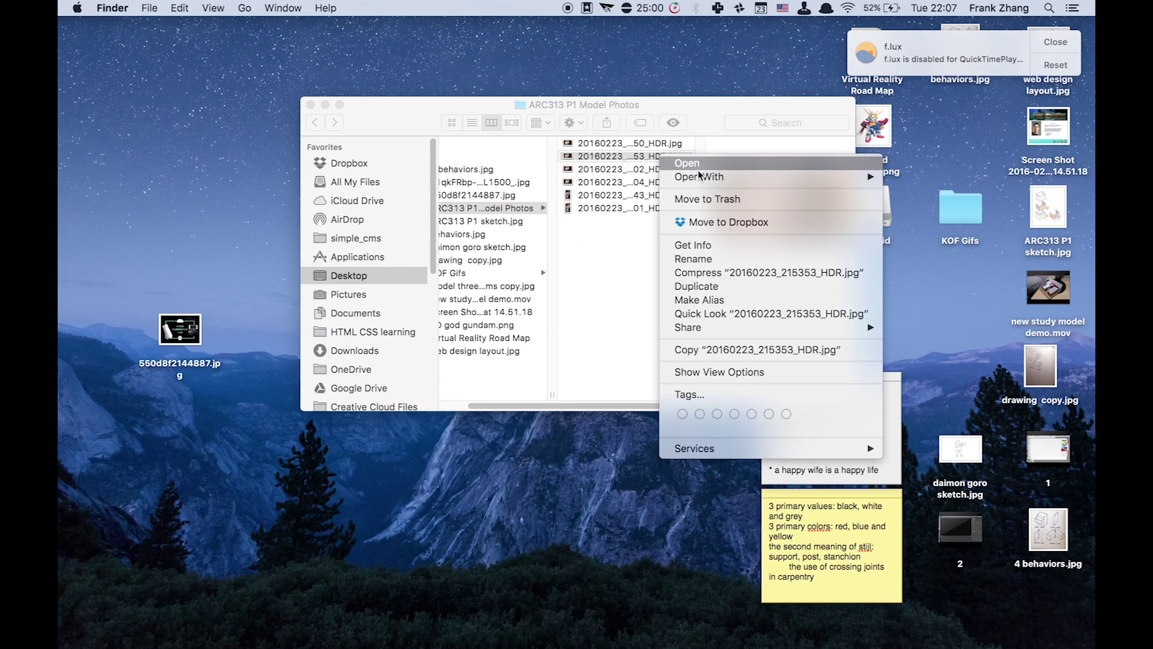
pyautogui.moveTo(695, 175)
pyautogui.click(957, 154)
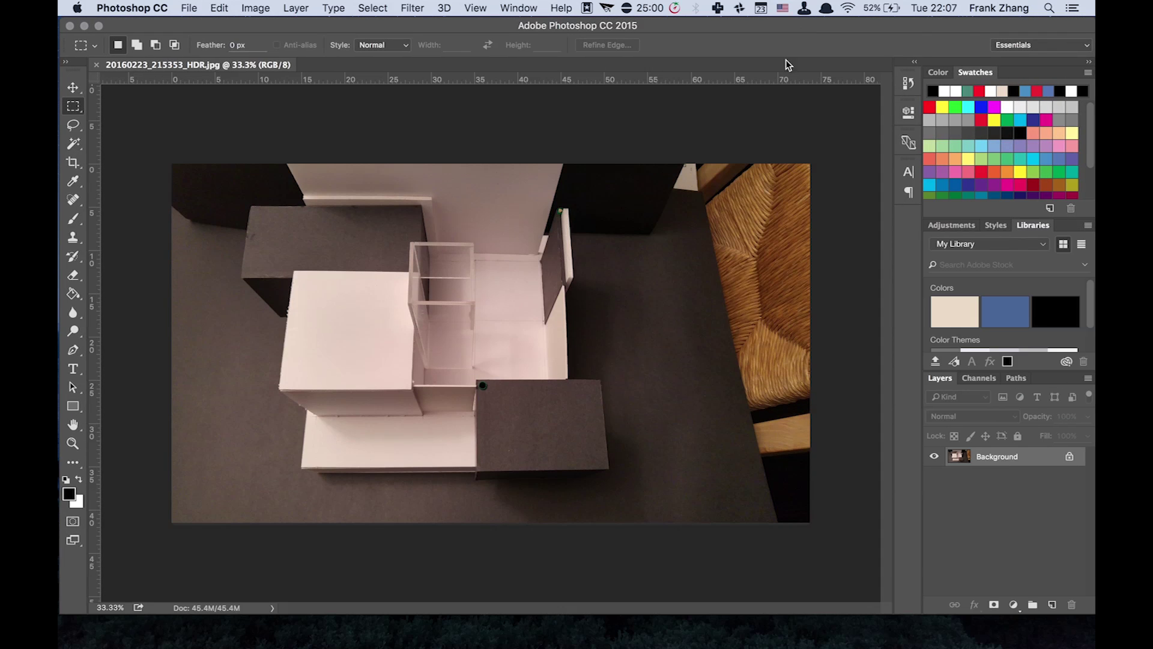
# Unlock the Background layer and crop the chair out of the photo
pyautogui.click(1069, 457)
pyautogui.click(72, 162)
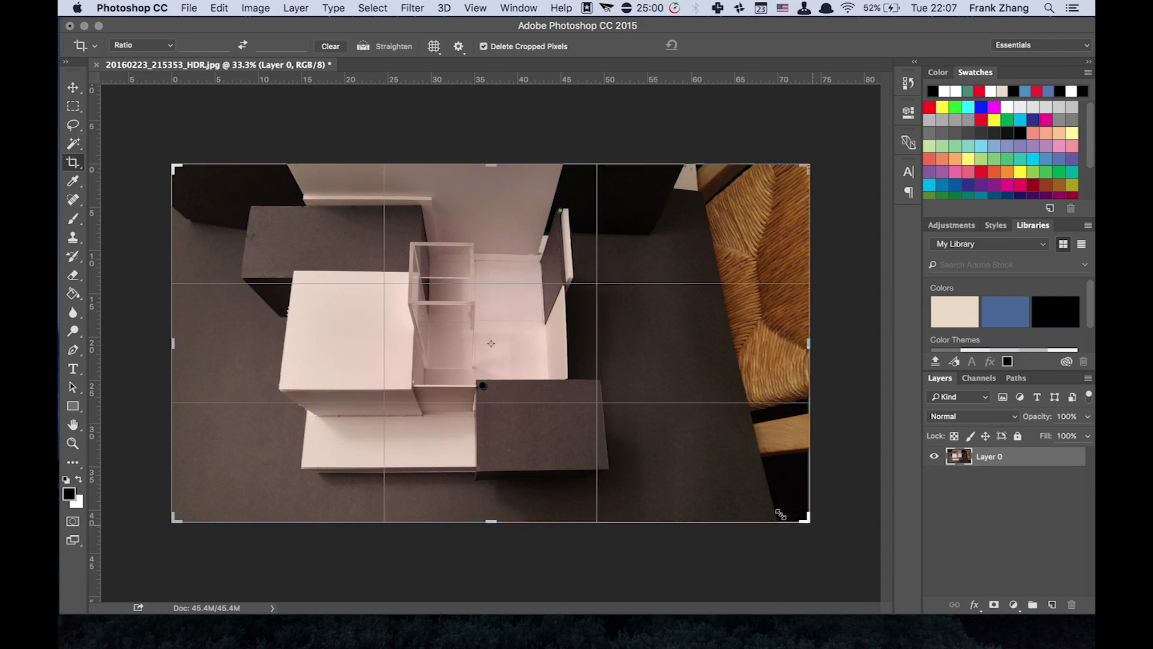
pyautogui.moveTo(810, 522); pyautogui.dragTo(741, 511)
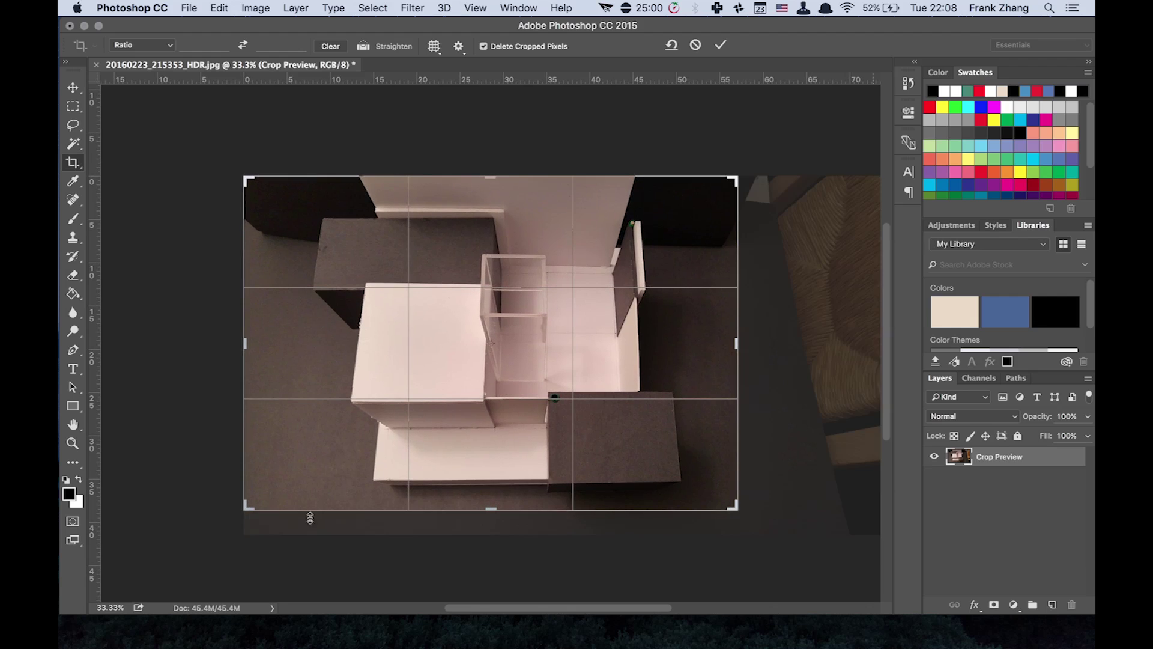
pyautogui.moveTo(245, 343); pyautogui.dragTo(263, 343)
pyautogui.press('Return')
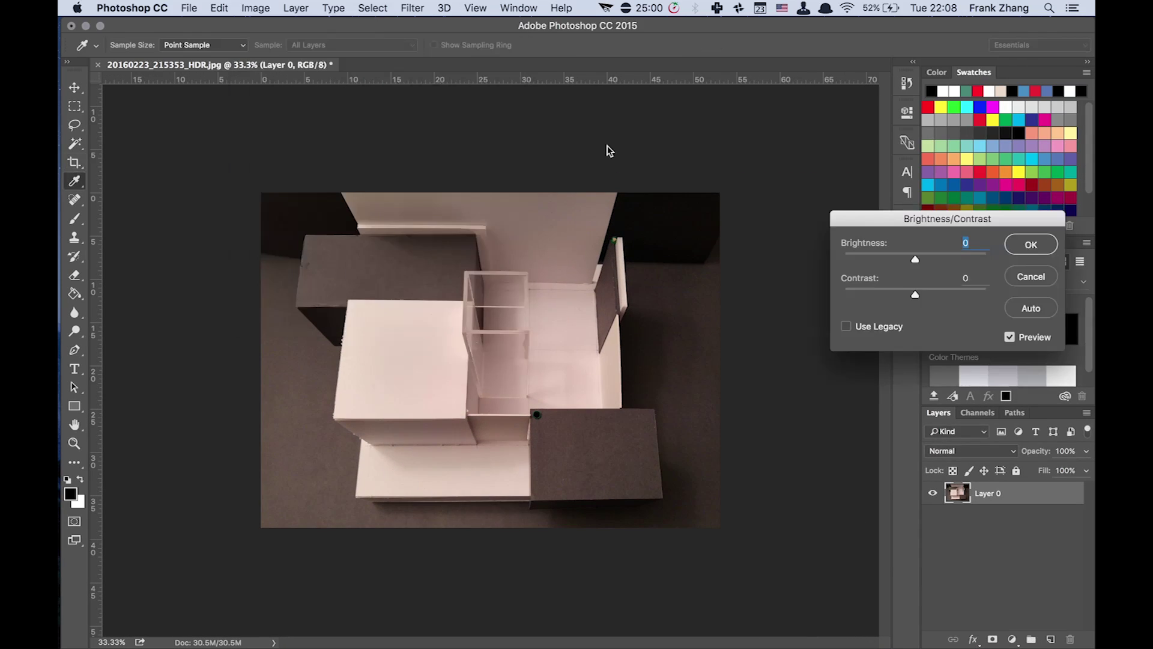
# Lower brightness to -11 and saturation to -79
pyautogui.moveTo(915, 257); pyautogui.dragTo(910, 257)
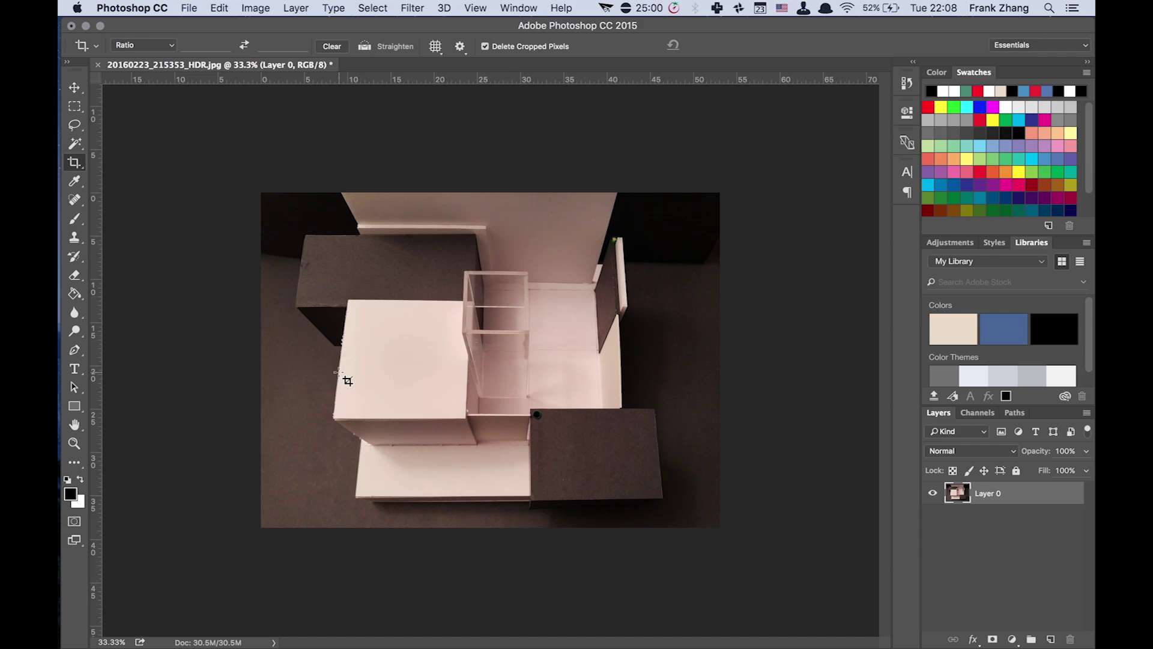
pyautogui.click(255, 8)
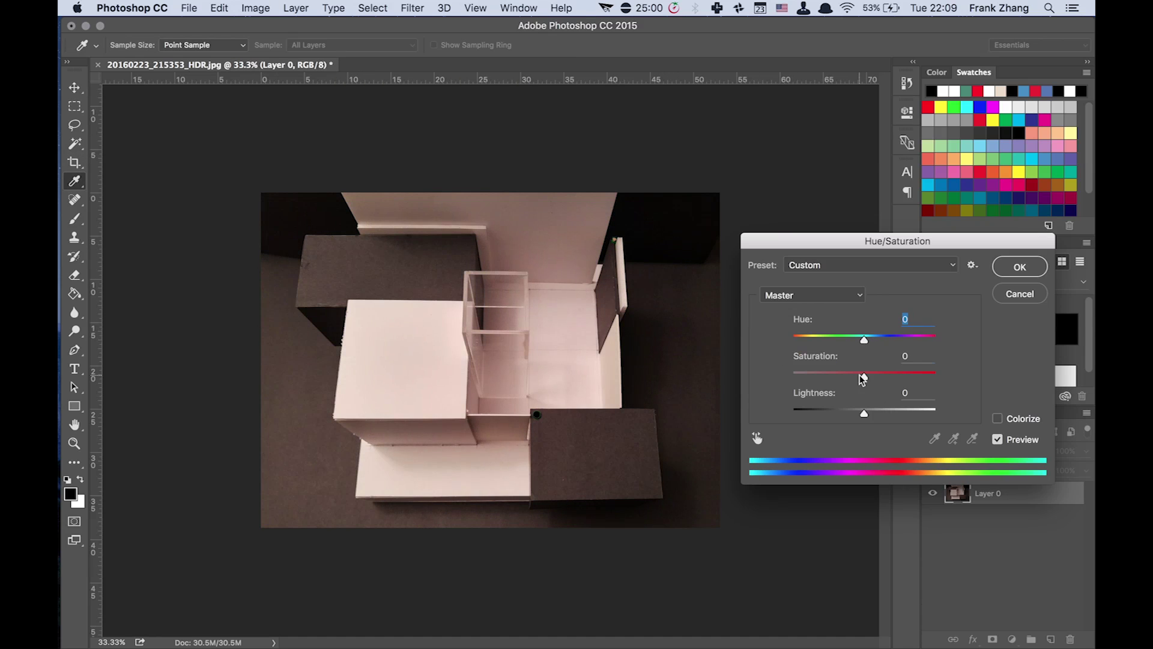
pyautogui.moveTo(865, 376); pyautogui.dragTo(807, 377)
pyautogui.click(1020, 266)
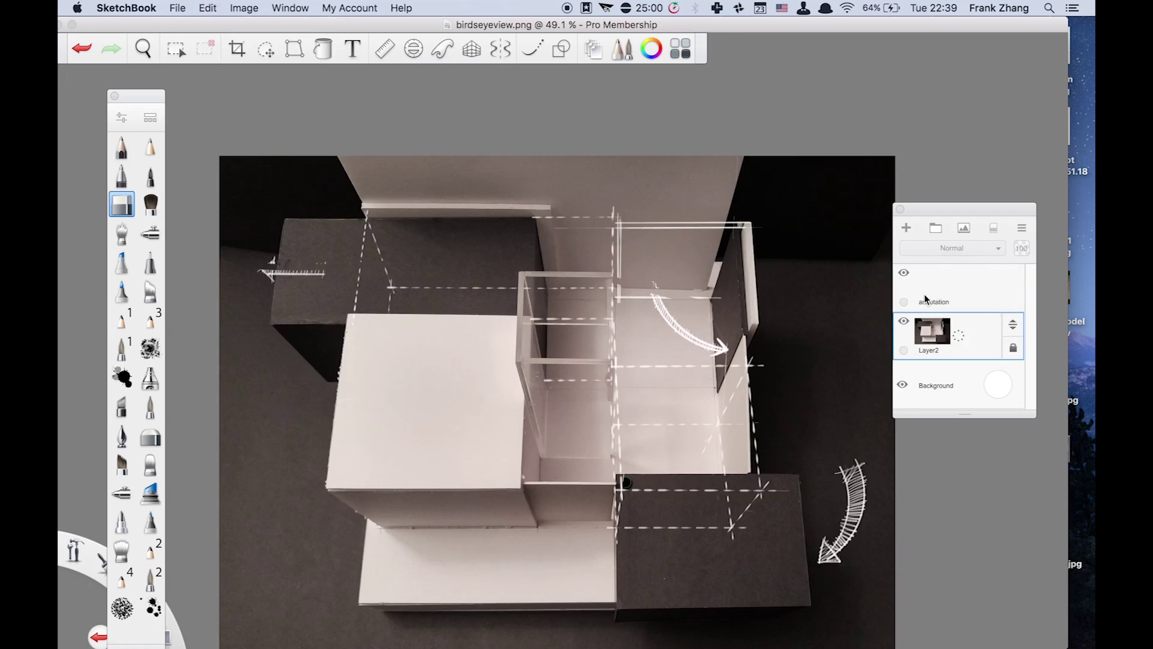
# Angle a dashed guide line on the annotation layer, then place people on the glass box floor and dark block
pyautogui.click(924, 299)
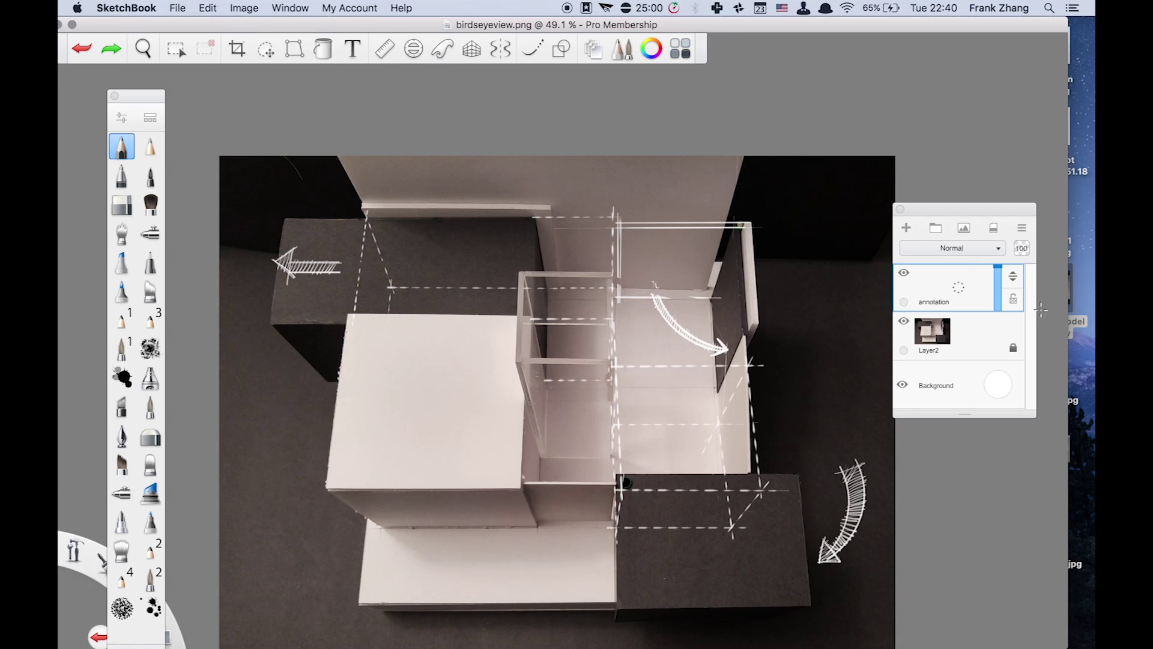
pyautogui.moveTo(358, 377)
pyautogui.mouseDown()
pyautogui.moveTo(473, 548)
pyautogui.moveTo(561, 380)
pyautogui.mouseUp()
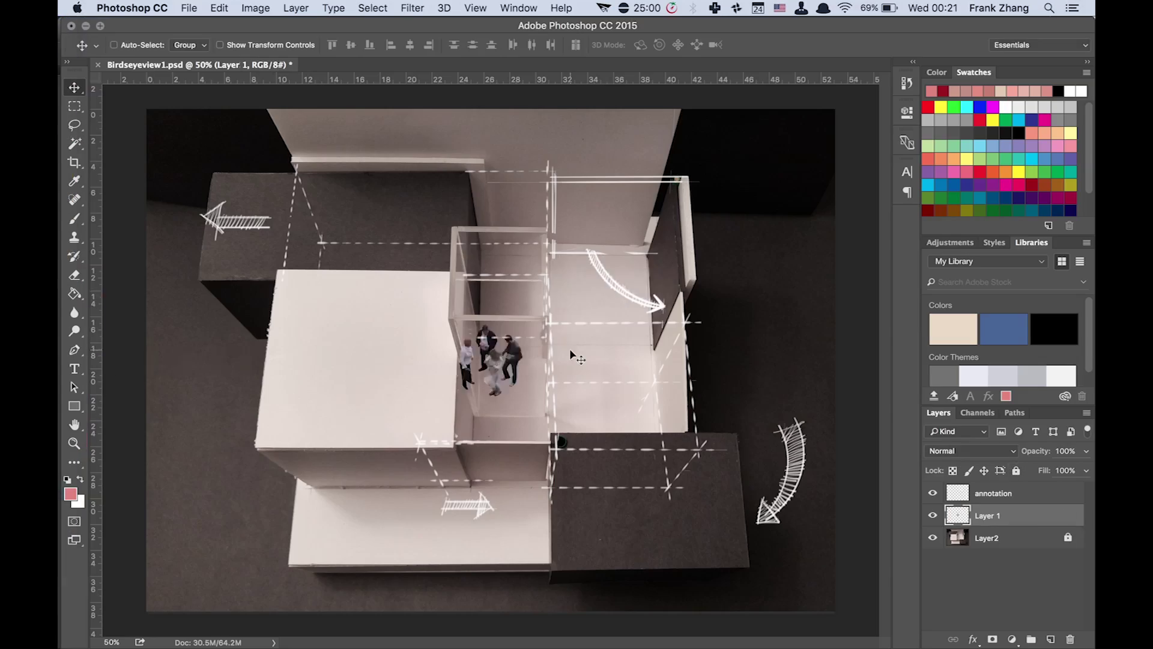
pyautogui.moveTo(534, 372); pyautogui.dragTo(642, 294)
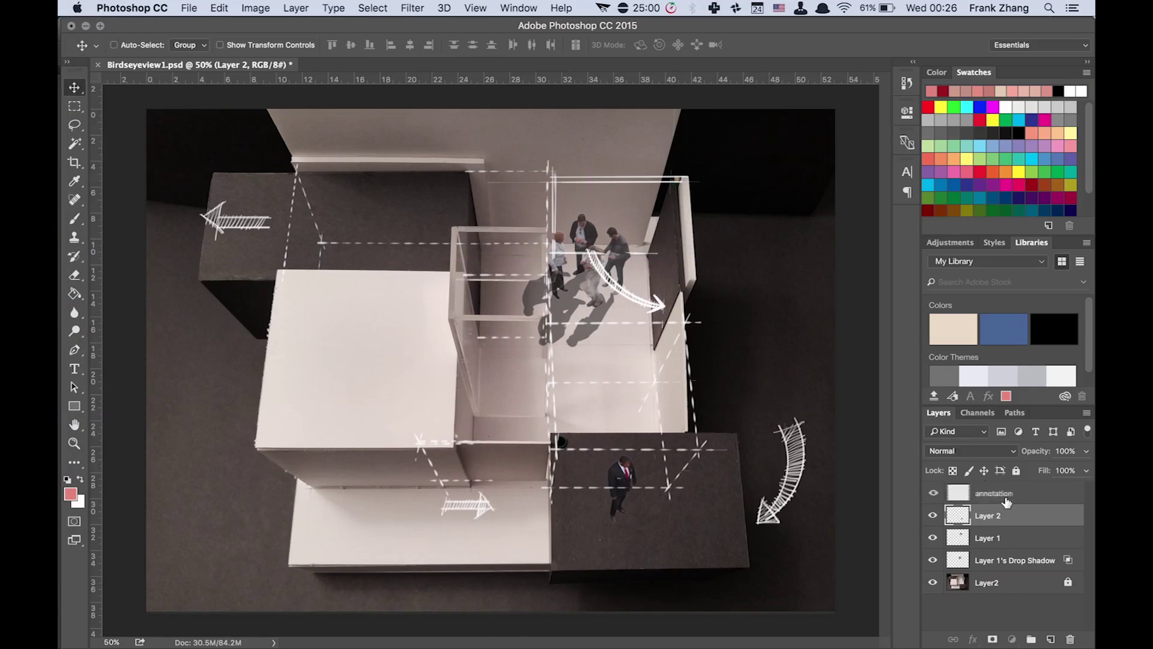
pyautogui.moveTo(624, 492); pyautogui.dragTo(389, 394)
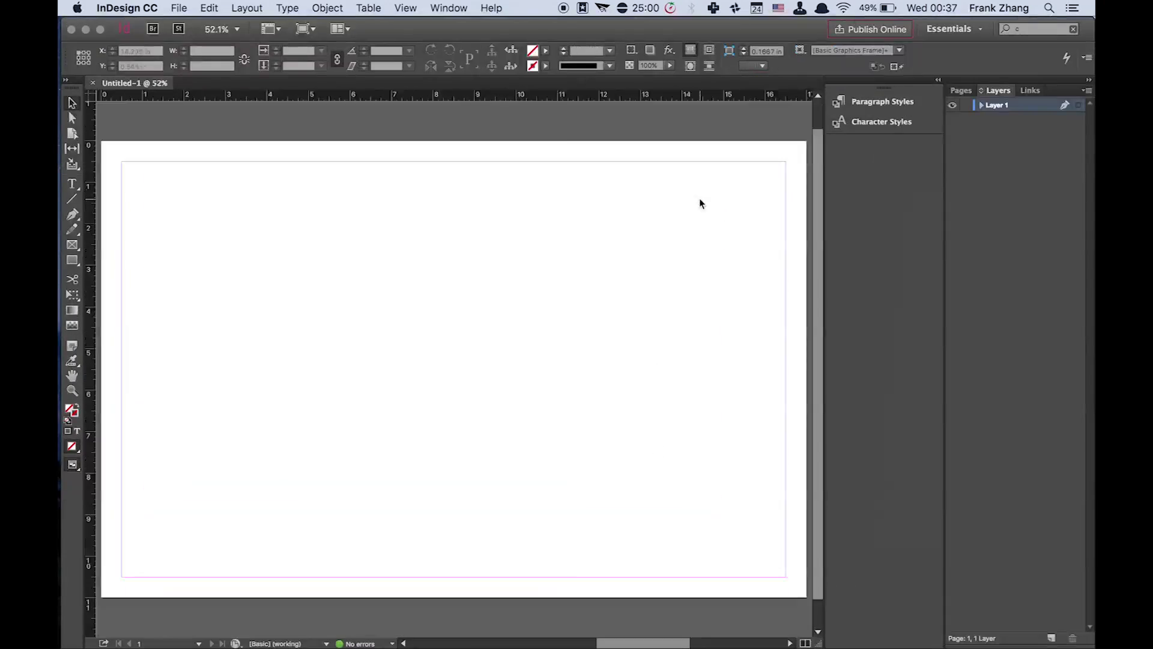